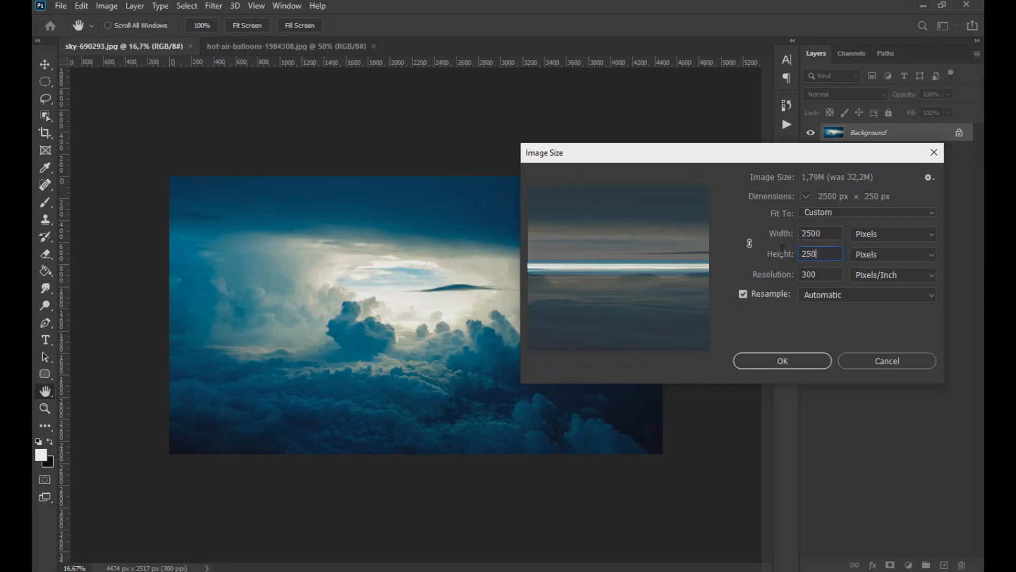
Resize the sky image to 2500 × 2500 pixels and apply the Polar Coordinates filter with Rectangular to Polar
left_click(802, 354)
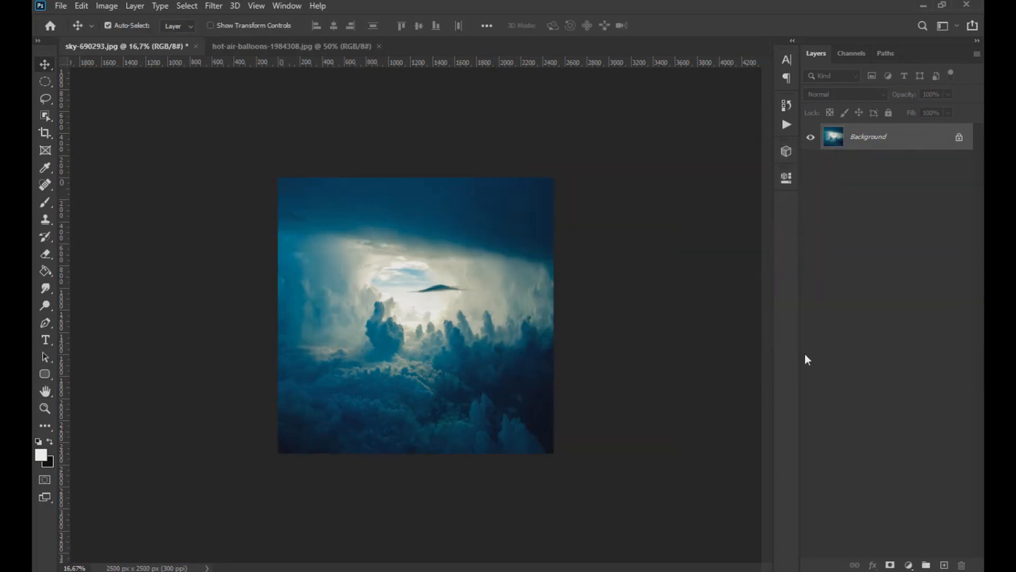
left_click(213, 6)
mouse_move(245, 182)
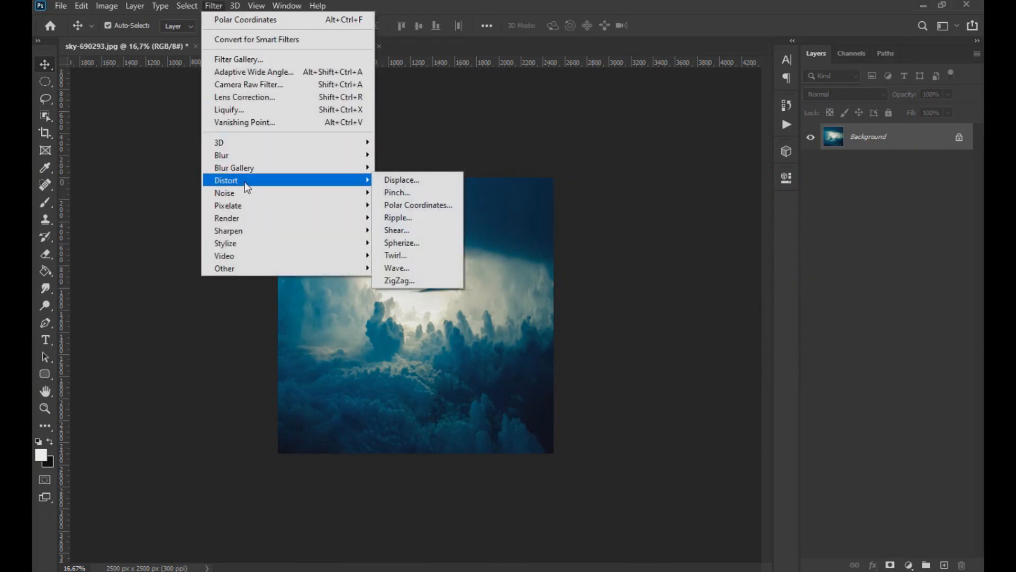
left_click(429, 206)
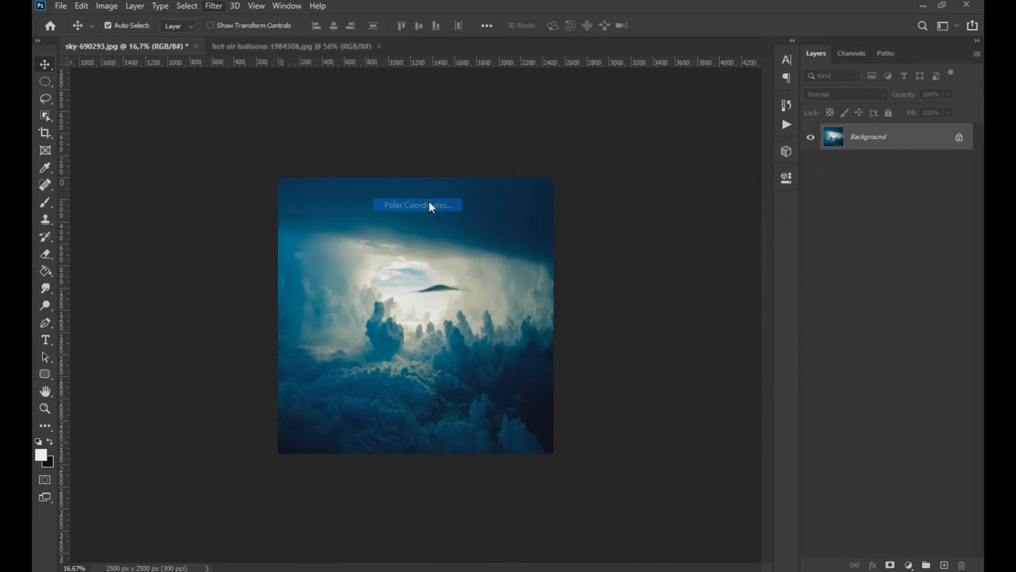
left_click(387, 305)
left_click(387, 305)
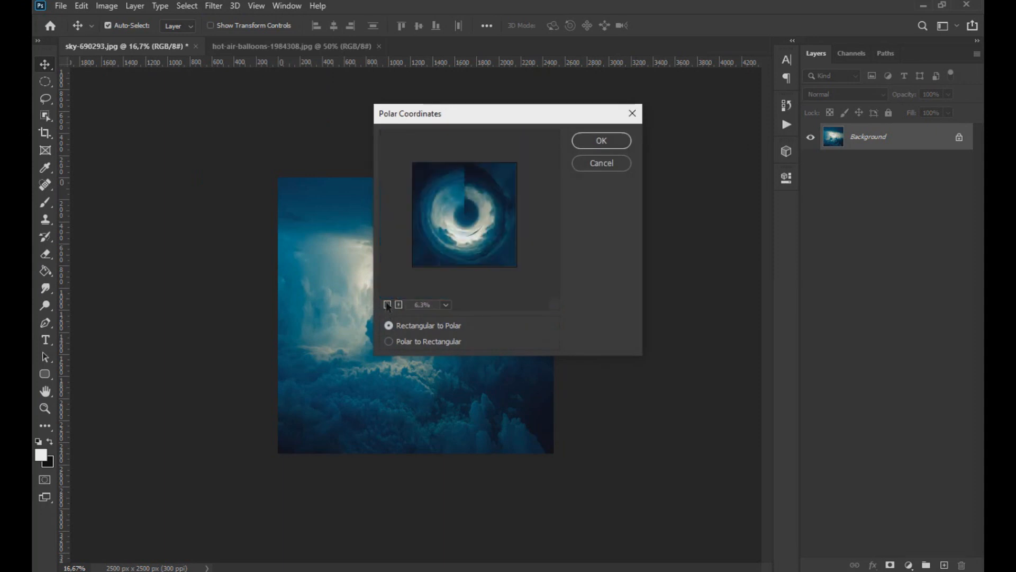
left_click(399, 305)
left_click(608, 146)
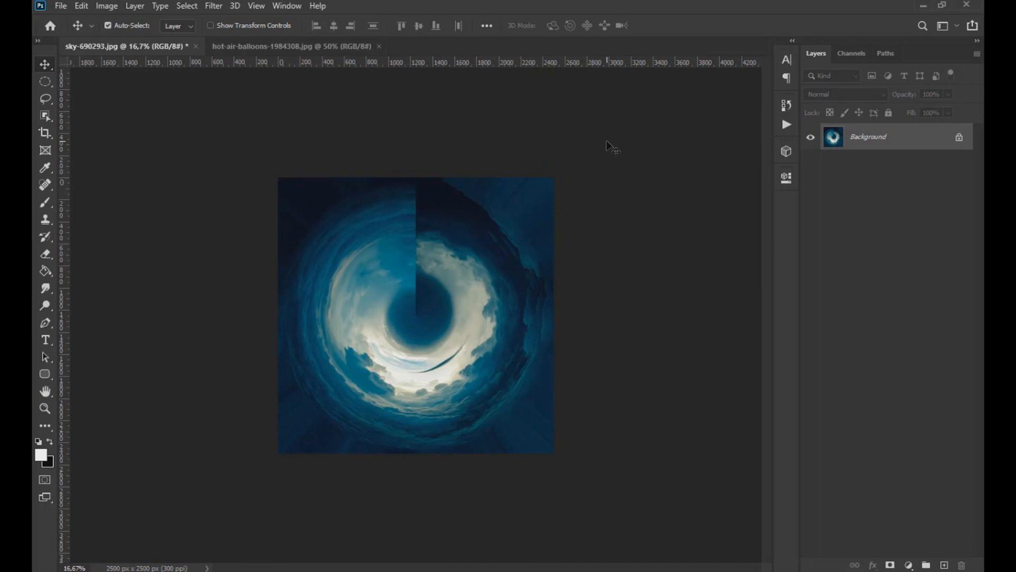
Apply the Pinch filter to the circular sky image, lowering its amount to shrink the central ring moderately
left_click(217, 5)
mouse_move(252, 181)
left_click(386, 190)
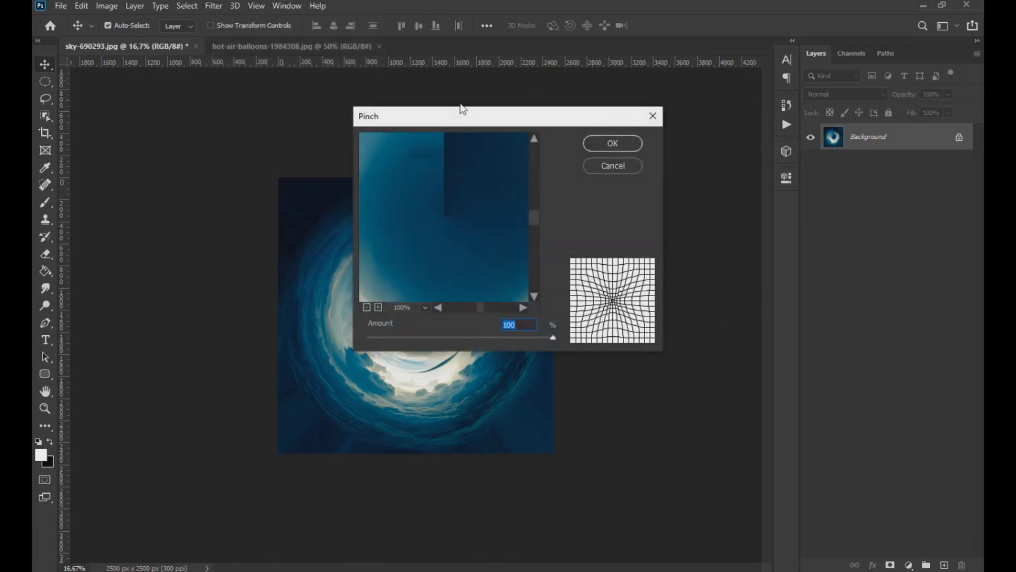
left_click_drag(484, 122, 620, 149)
left_click(506, 331)
left_click(506, 331)
left_click(507, 331)
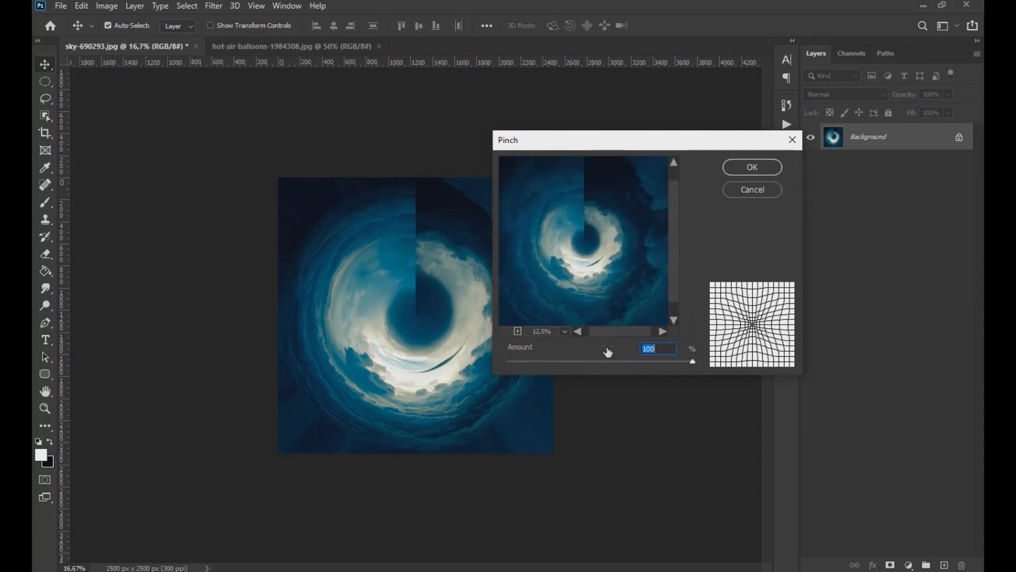
left_click_drag(689, 366, 646, 363)
left_click(746, 170)
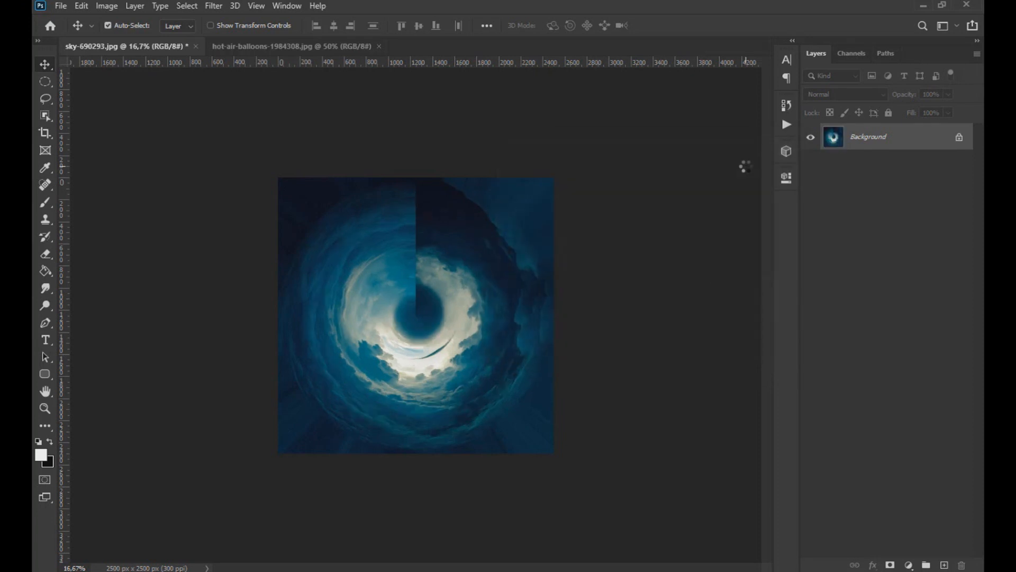
Crop the canvas evenly on all sides to a square of about 2098 × 2098 pixels
left_click(47, 133)
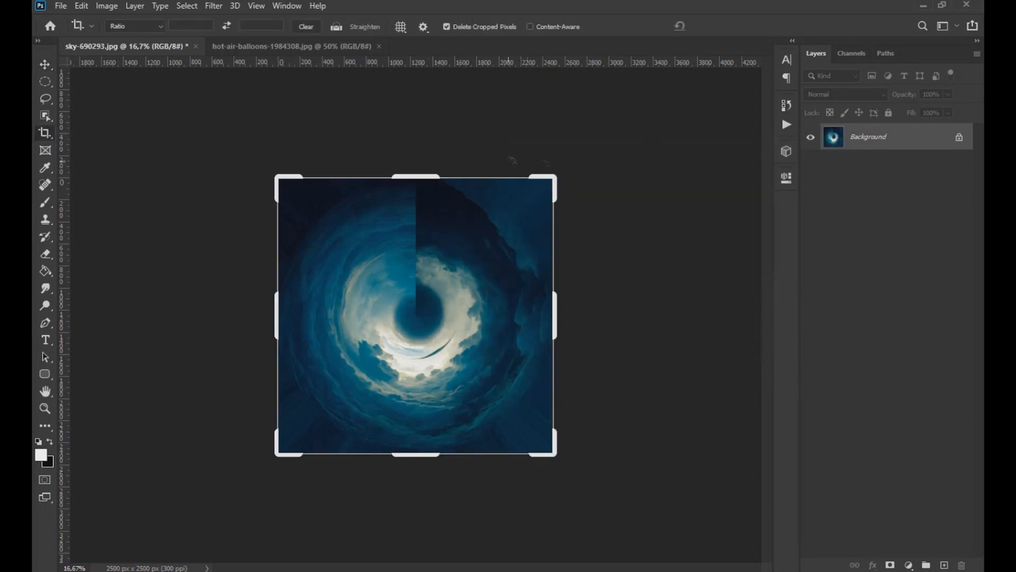
left_click_drag(553, 177, 527, 190)
left_click(45, 64)
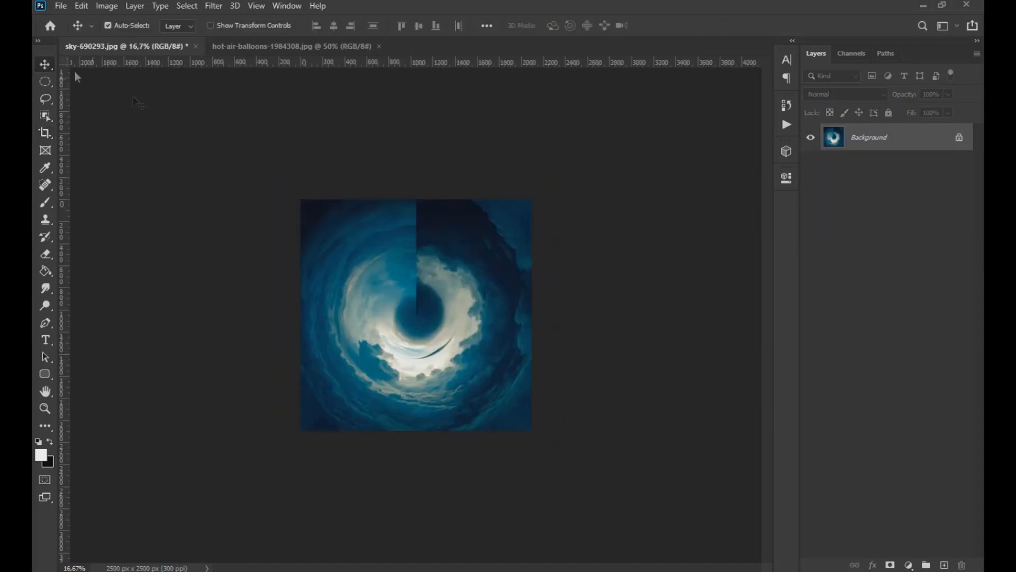
Make an elliptical selection around the dark central circle and feather it by 15 pixels
scroll(456, 316, "up", 2)
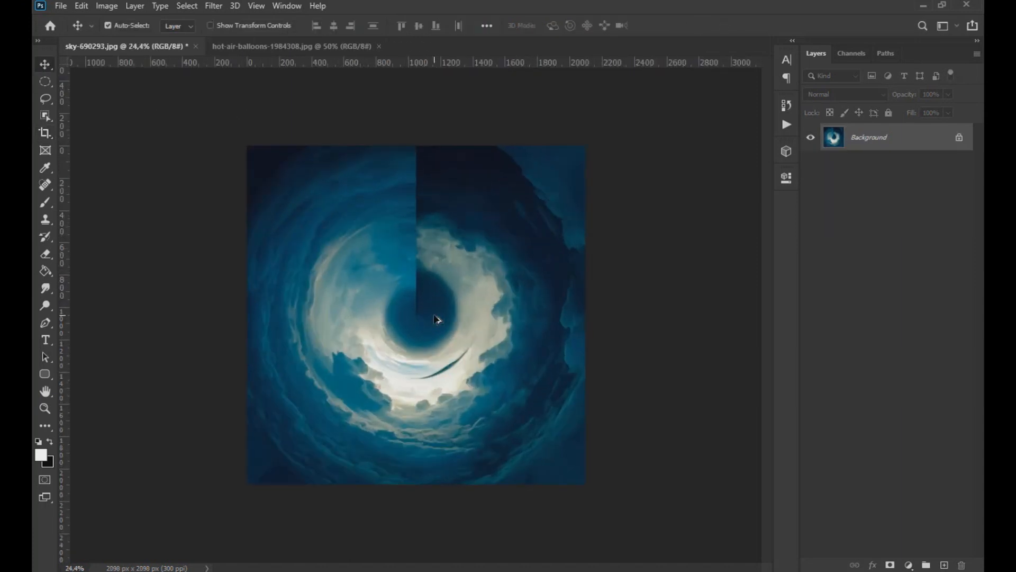
scroll(437, 319, "up", 3)
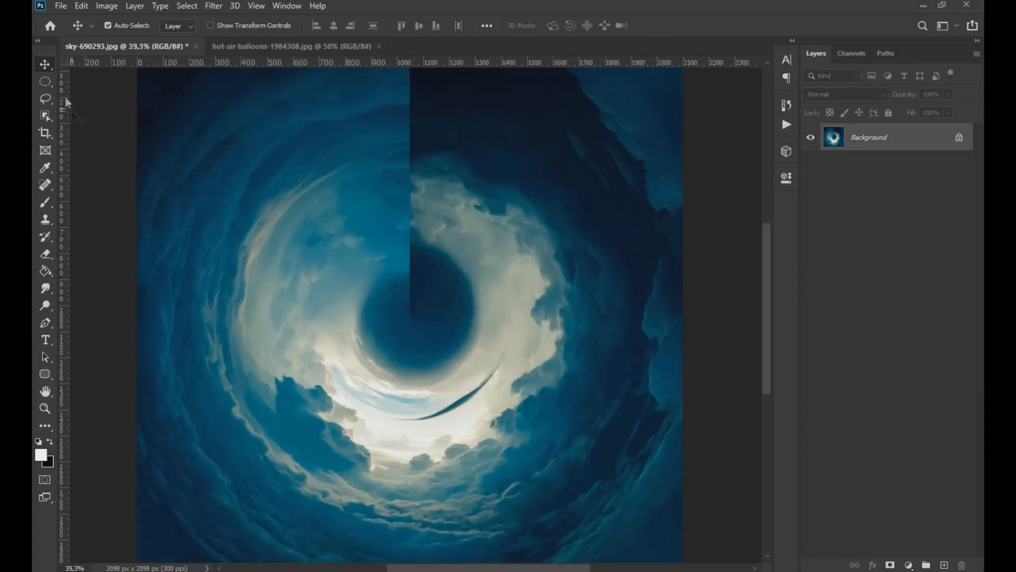
left_click(50, 83)
left_click_drag(332, 231, 489, 396)
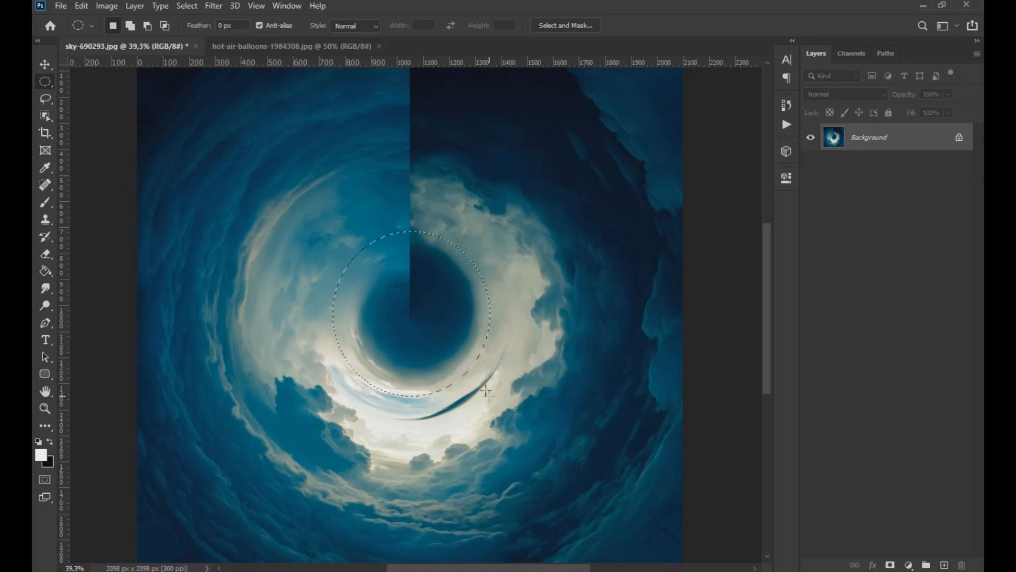
left_click(187, 6)
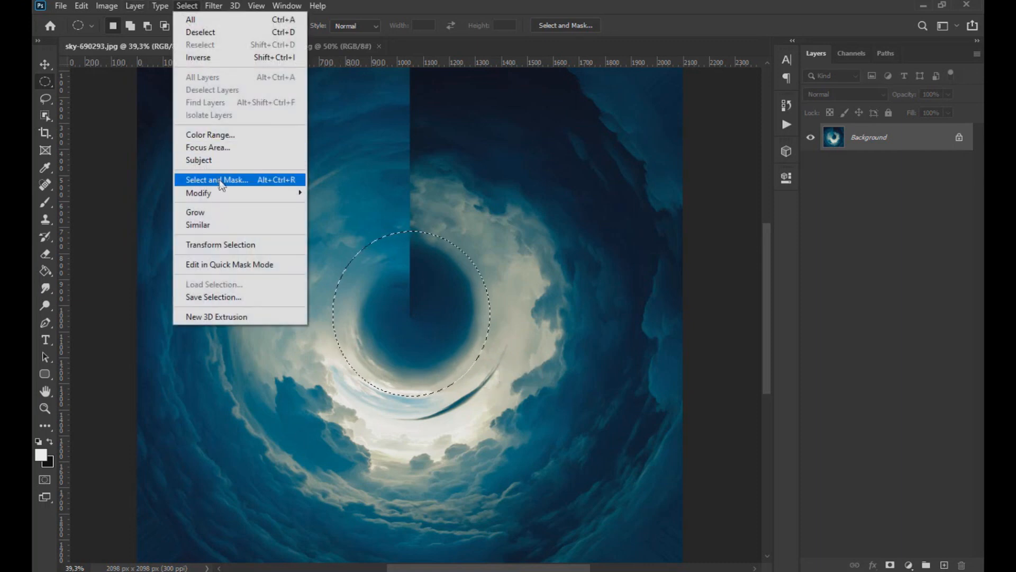
mouse_move(227, 192)
left_click(347, 243)
left_click(507, 181)
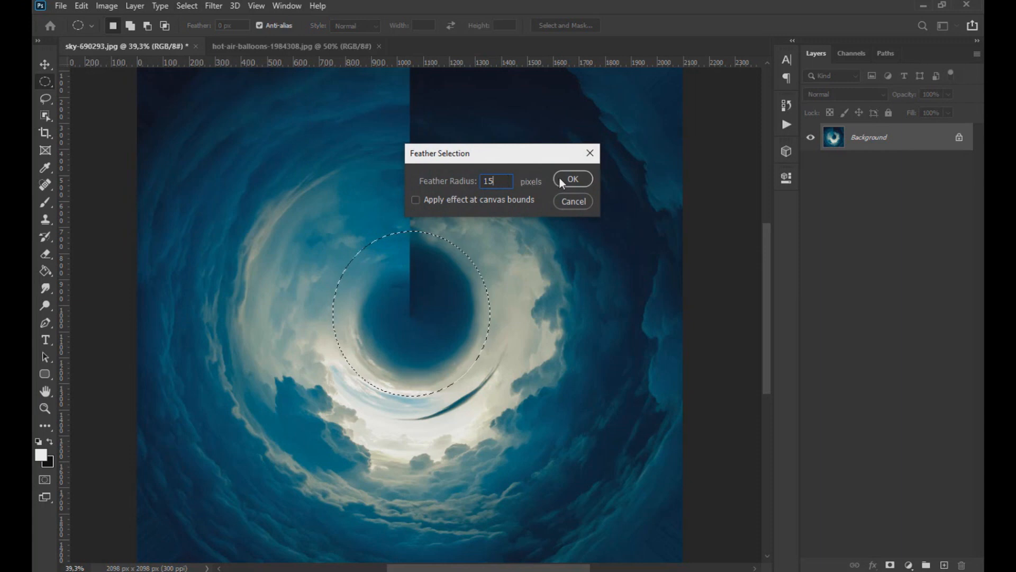
left_click(573, 179)
Apply a Radial Blur of amount 95 with Spin method and Good quality to the selected centre, and deselect
left_click(213, 6)
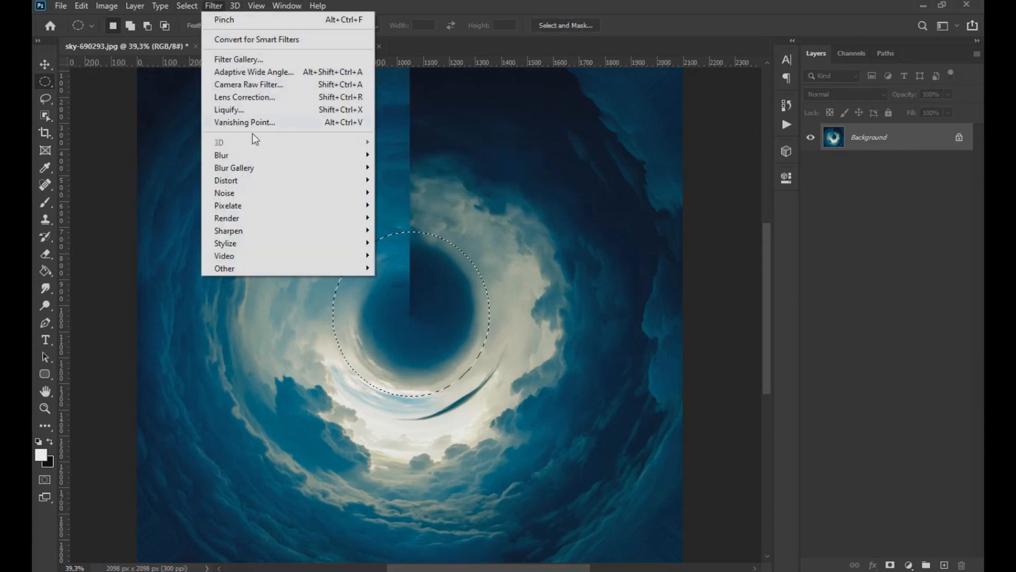
mouse_move(258, 153)
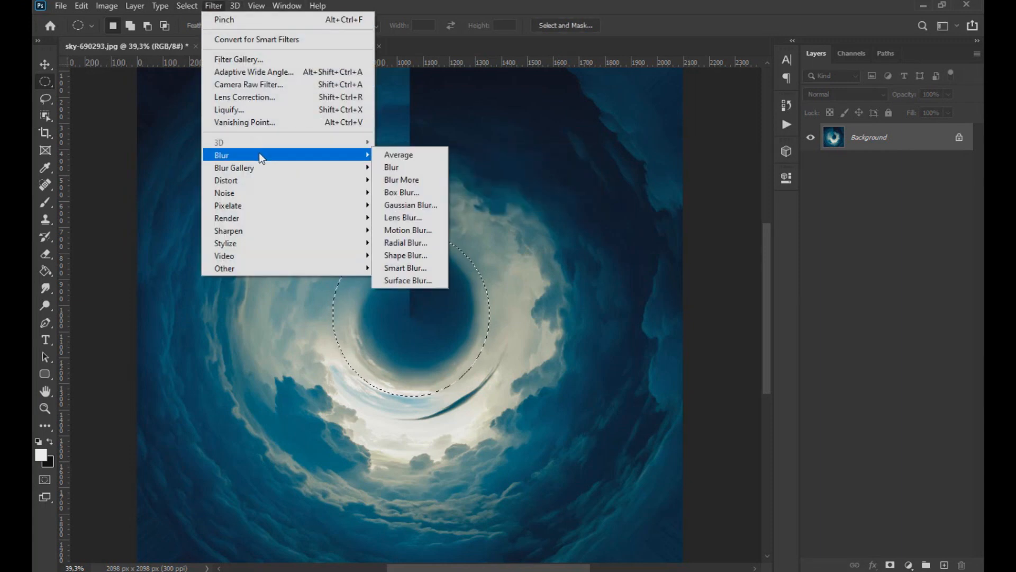
left_click(405, 243)
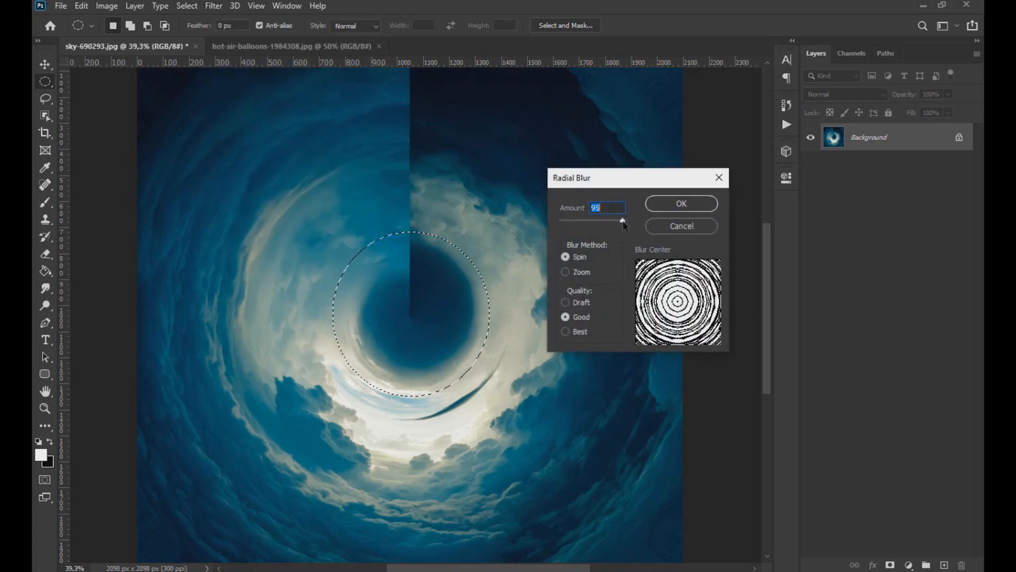
left_click(698, 204)
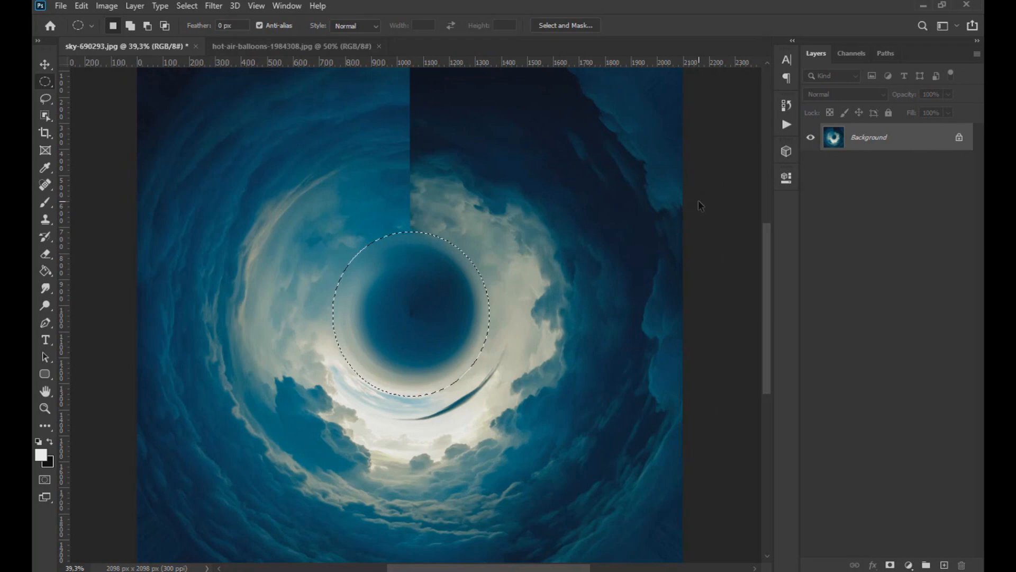
key("ctrl+d")
left_click(45, 64)
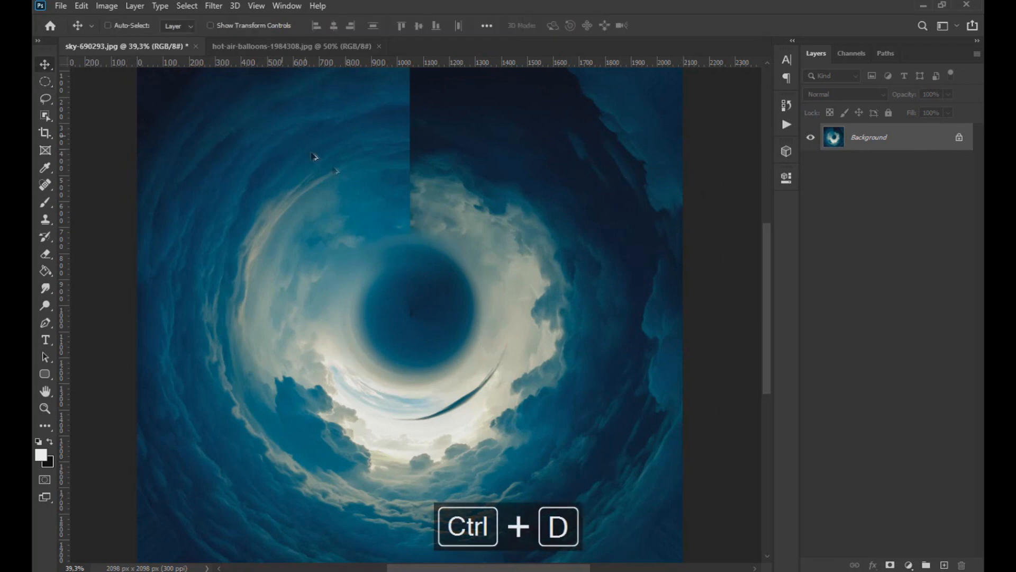
Duplicate the background layer and clone blue sky over the vertical seam above the dark centre with the Clone Stamp
scroll(341, 173, "down", 3)
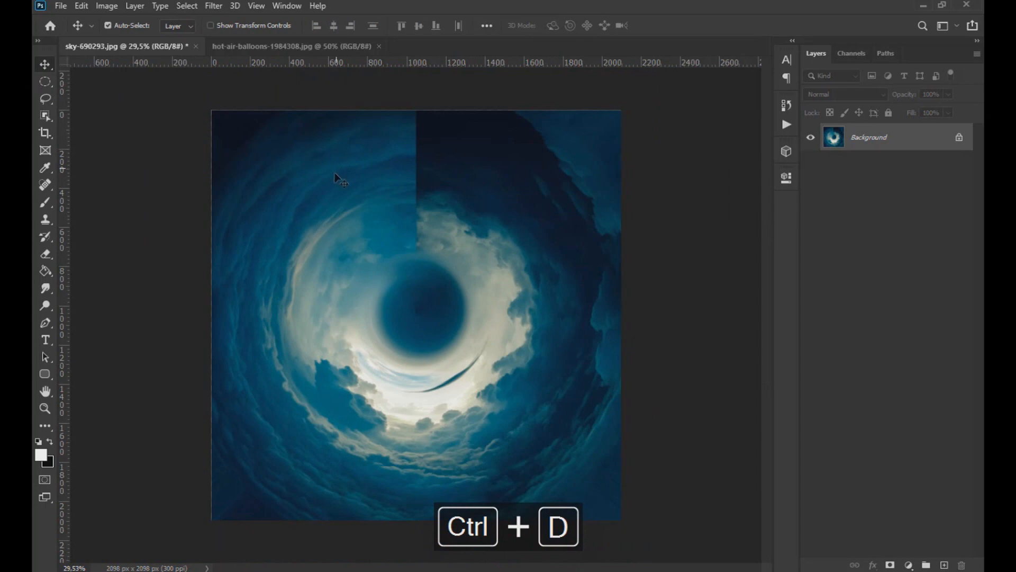
key("ctrl+j")
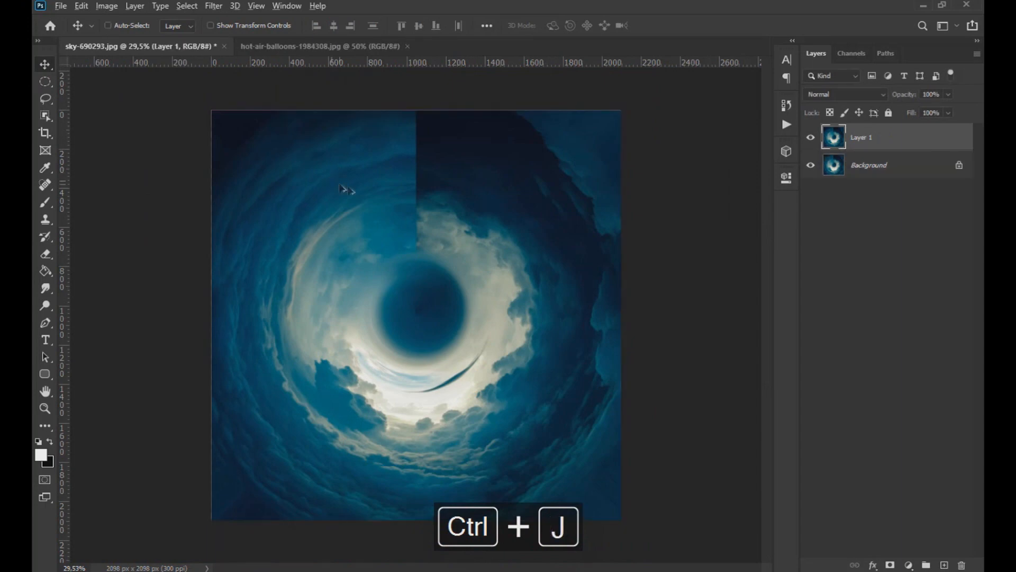
scroll(392, 196, "up", 4)
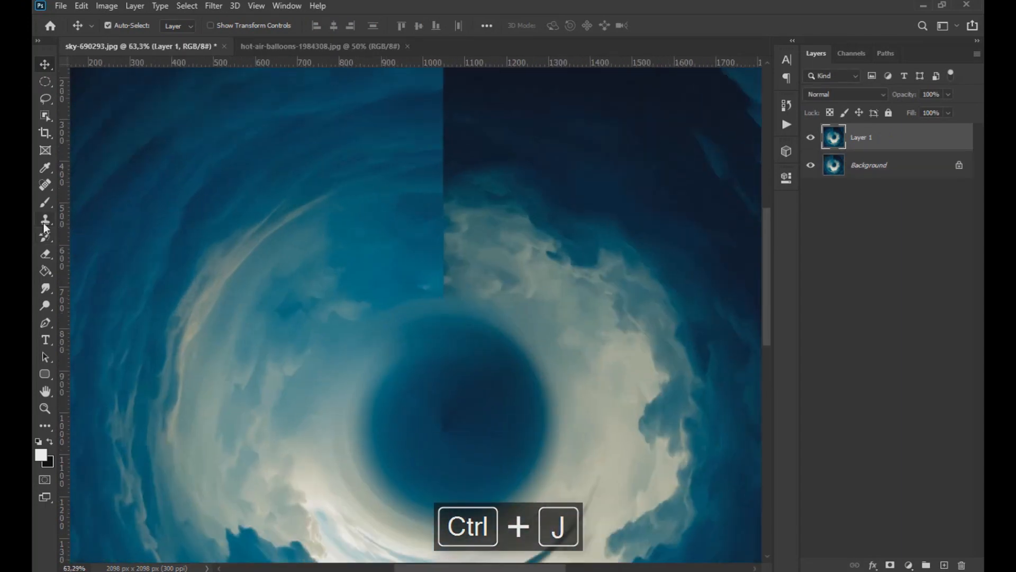
left_click(45, 221)
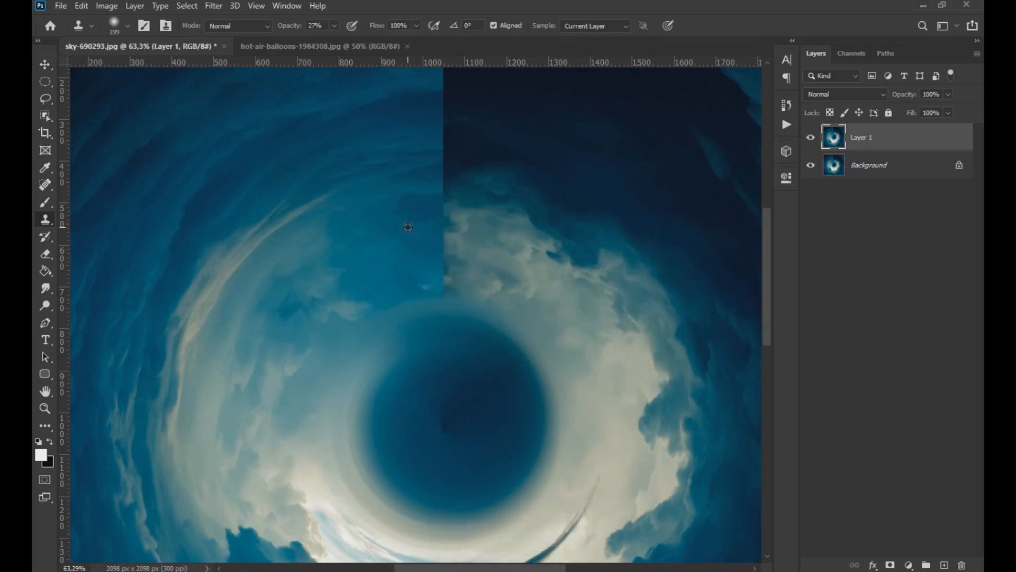
left_click(408, 227, "alt")
left_click(434, 224)
left_click_drag(439, 218, 458, 239)
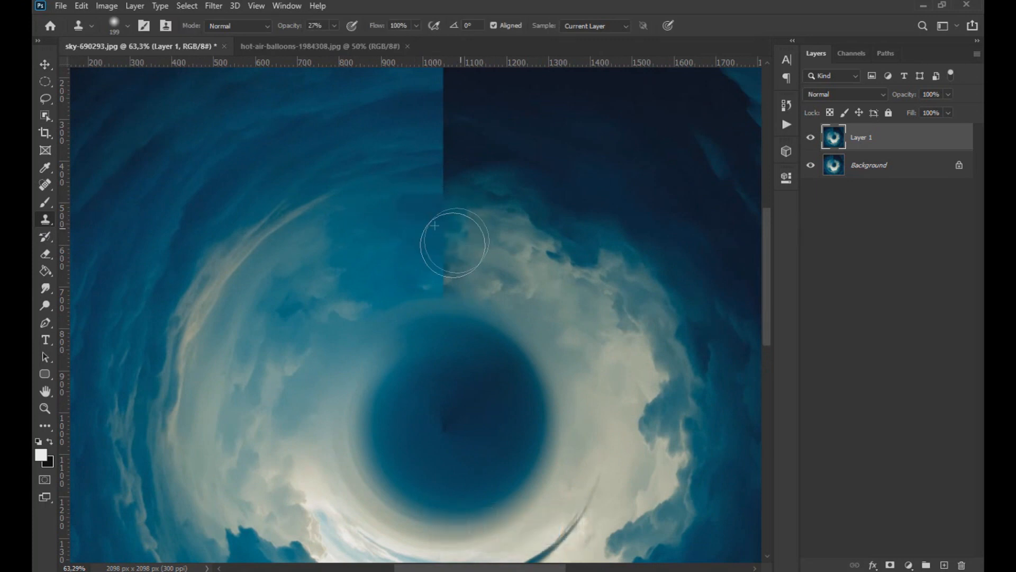
Set the Clone Stamp opacity to 40% and blend clouds across the seam just above the dark circle
left_click(335, 26)
left_click_drag(333, 39, 358, 40)
mouse_move(448, 227)
left_mouse_down()
mouse_move(486, 228)
mouse_move(472, 240)
mouse_move(489, 242)
mouse_move(433, 216)
mouse_move(442, 255)
mouse_move(408, 275)
mouse_move(427, 272)
mouse_move(408, 267)
mouse_move(411, 225)
mouse_move(470, 234)
mouse_move(466, 221)
left_mouse_up()
left_click(567, 298, "alt")
key("ctrl+z")
left_click(334, 26)
left_click_drag(337, 40, 319, 40)
left_click(419, 261)
mouse_move(419, 261)
left_mouse_down()
mouse_move(426, 223)
mouse_move(483, 221)
left_mouse_up()
Clone cloud texture over the blue gap and the upper-left part of the ring to even out the clouds
scroll(275, 313, "down", 3)
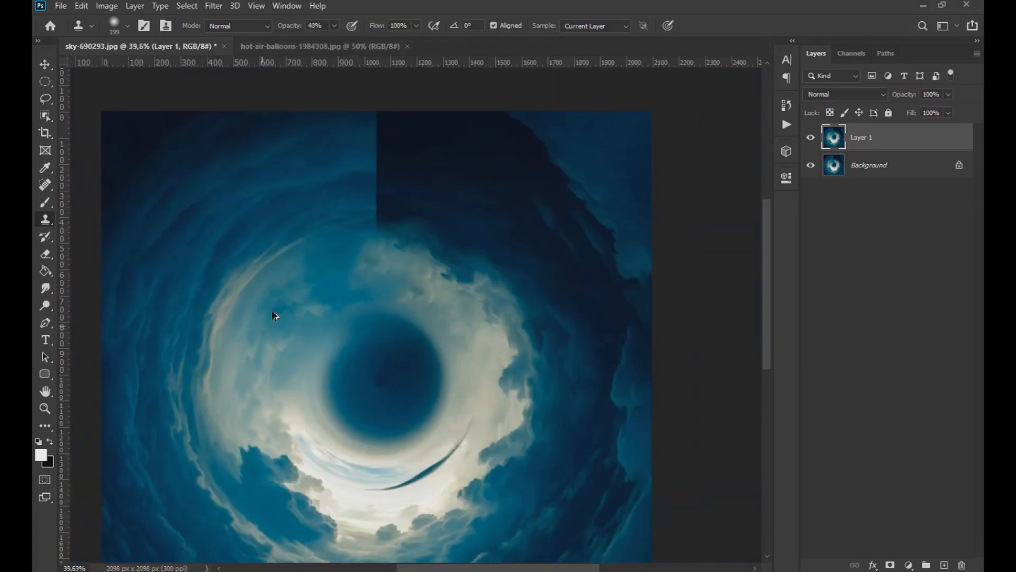
scroll(465, 288, "down", 2)
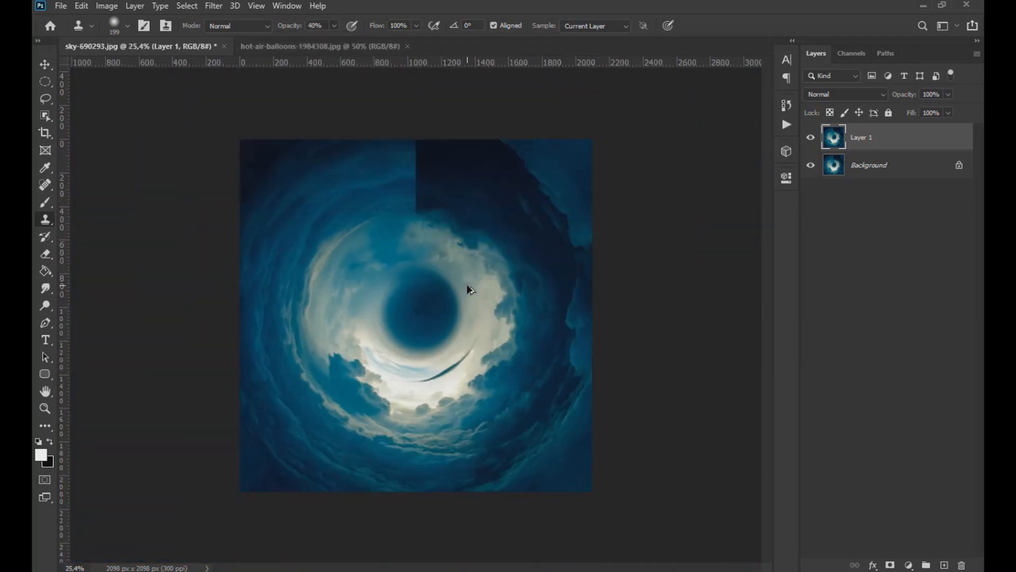
scroll(408, 250, "up", 4)
mouse_move(341, 214)
left_mouse_down()
mouse_move(356, 166)
mouse_move(307, 192)
mouse_move(369, 164)
mouse_move(269, 234)
mouse_move(267, 265)
mouse_move(325, 255)
mouse_move(277, 281)
left_mouse_up()
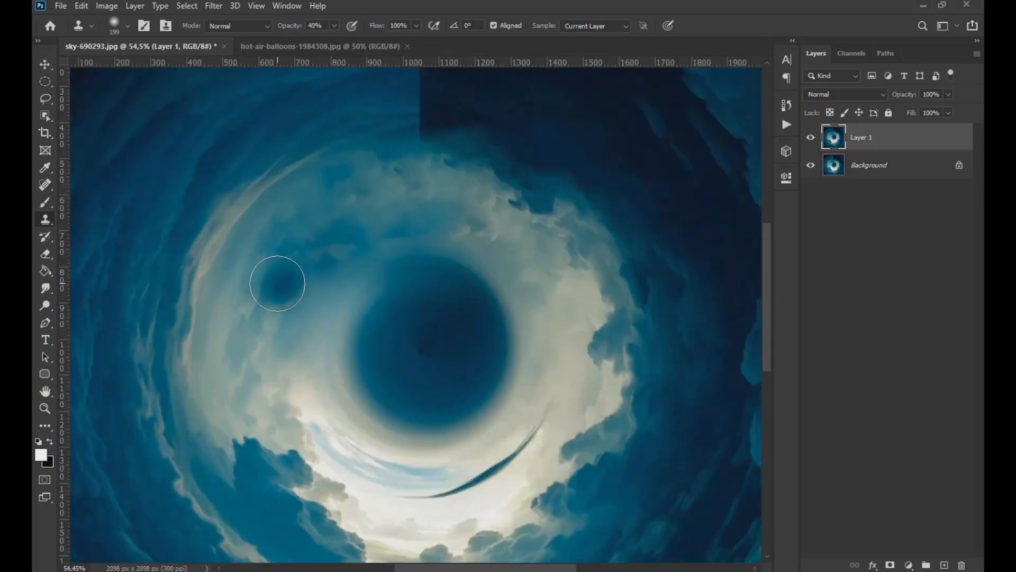
left_click(248, 264, "alt")
left_click(334, 191)
left_click(535, 214, "alt")
left_click(447, 286)
left_click_drag(304, 338, 267, 346)
key("ctrl+z")
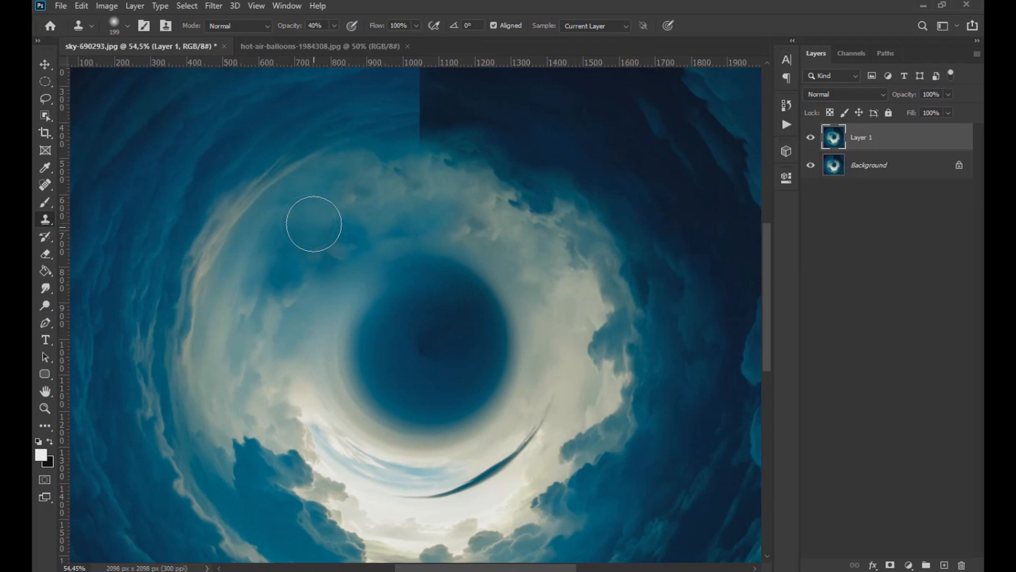
left_click_drag(304, 225, 327, 197)
scroll(249, 393, "down", 2)
scroll(336, 281, "up", 2)
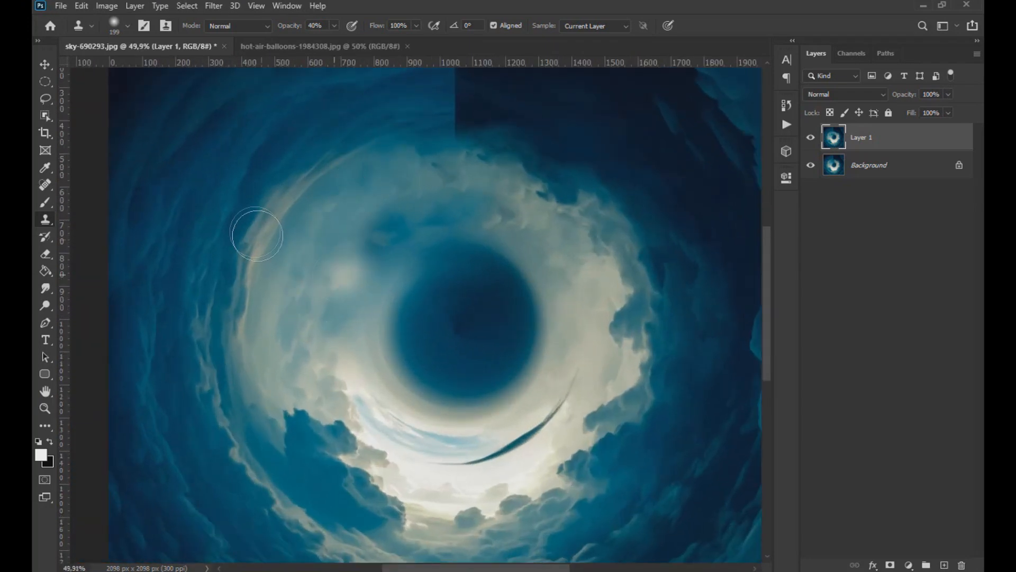
scroll(578, 229, "down", 1)
scroll(418, 216, "up", 1)
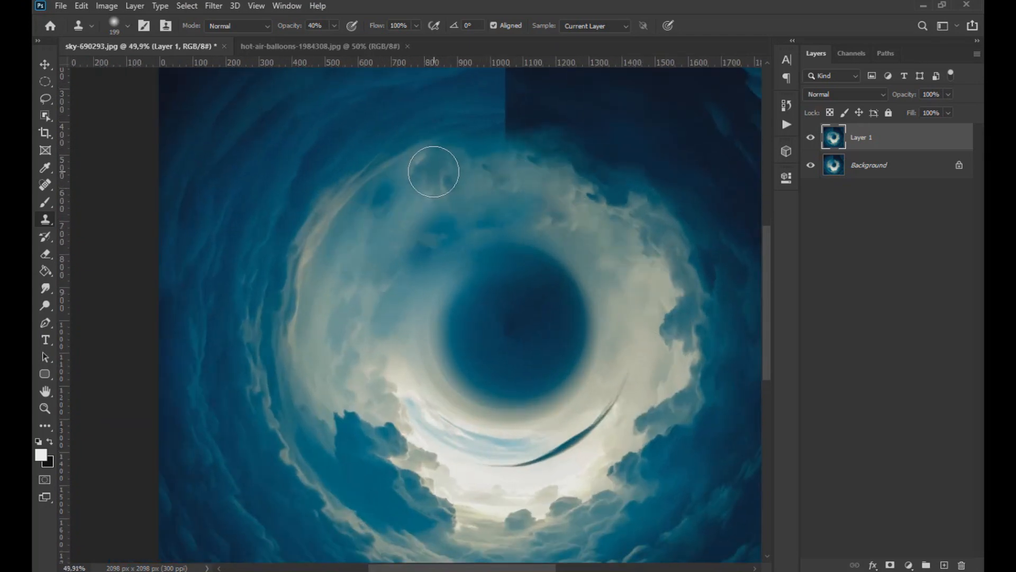
scroll(618, 212, "down", 2)
scroll(485, 210, "up", 2)
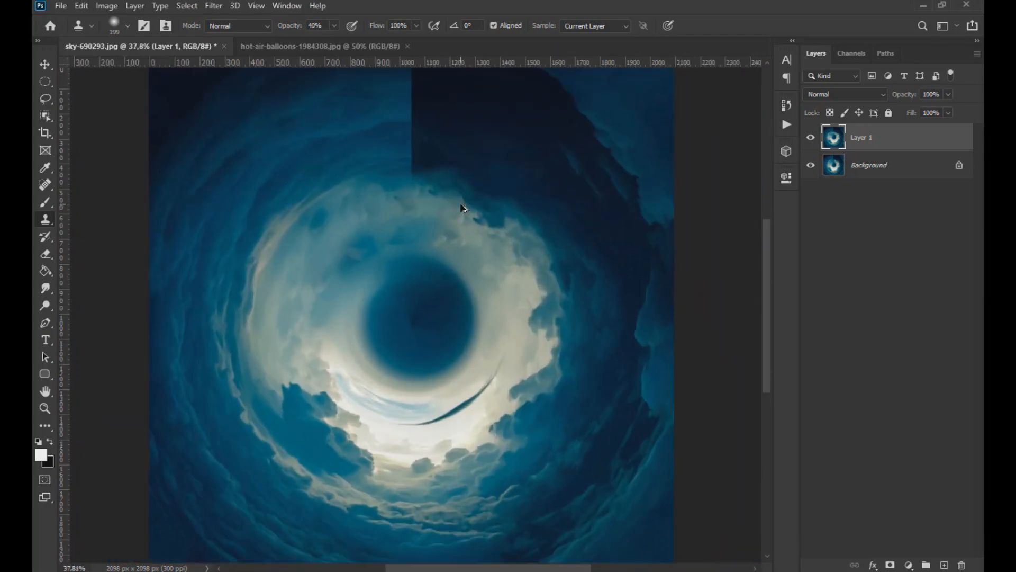
Lasso a freehand area from the clouds below the bright ring down to the image's lower edge
scroll(465, 216, "down", 1)
left_click(46, 98)
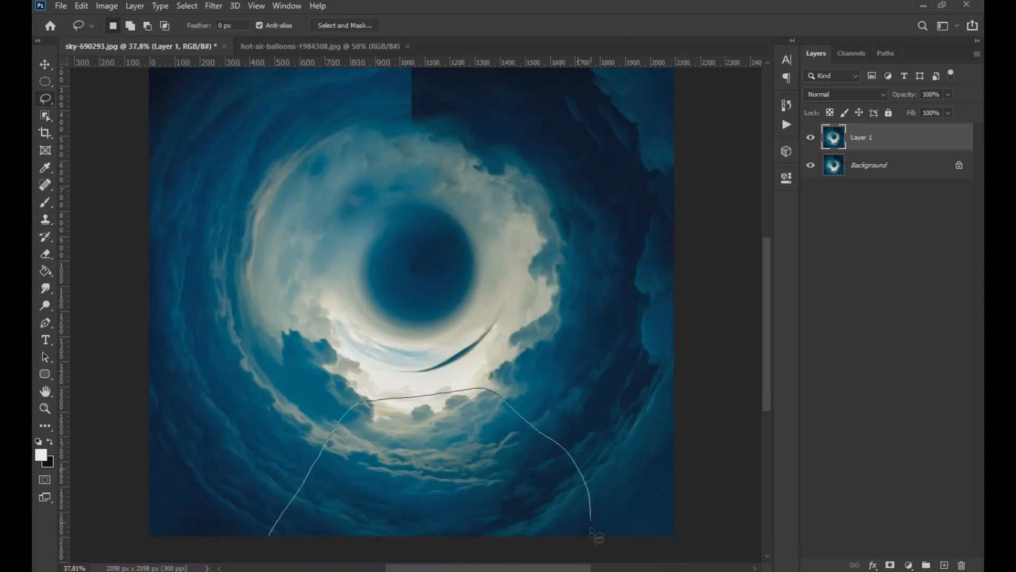
left_click_drag(268, 547, 272, 543)
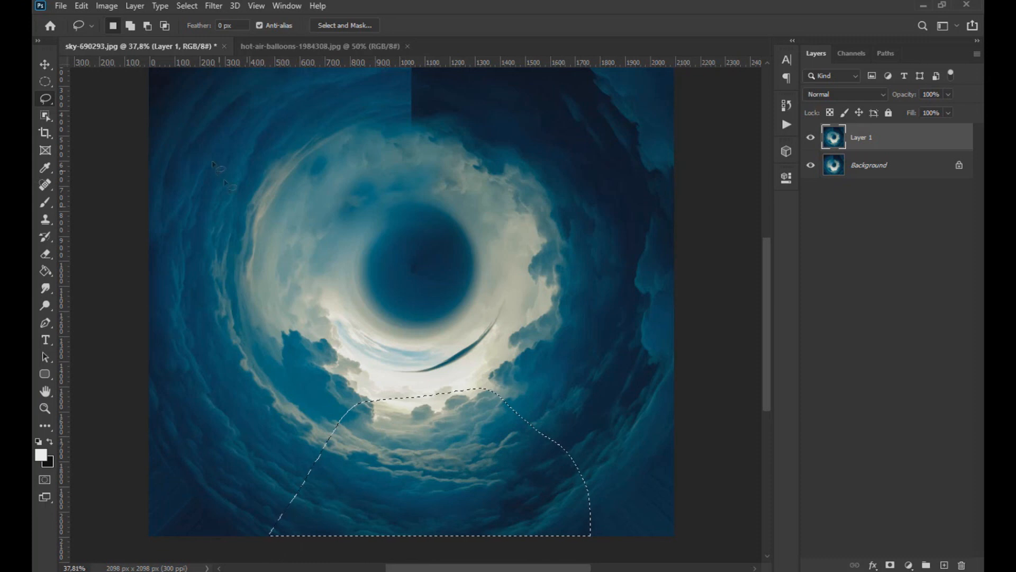
Feather the selected clouds by 15 pixels and copy them to a new layer
left_click(183, 7)
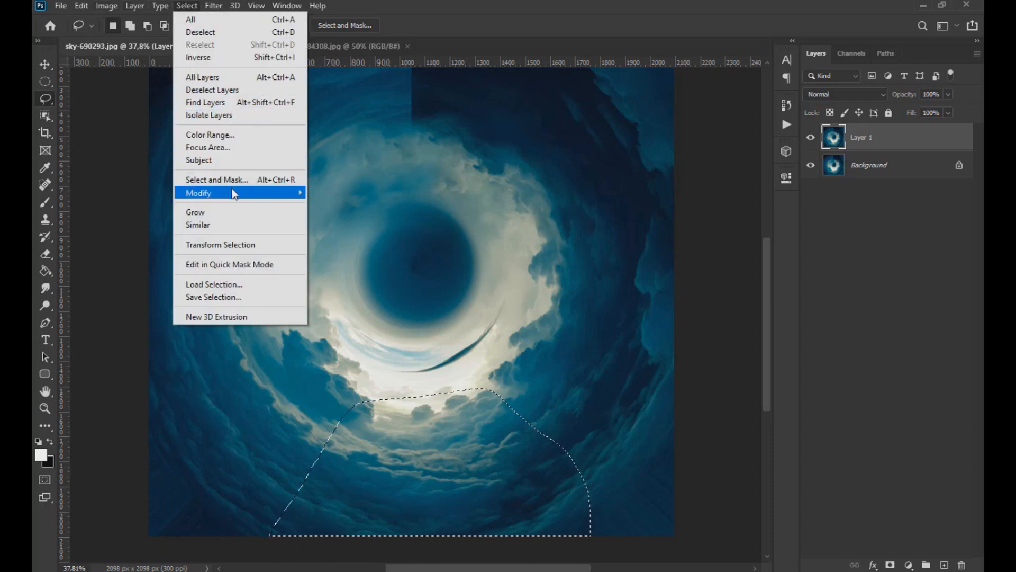
mouse_move(233, 194)
left_click(349, 241)
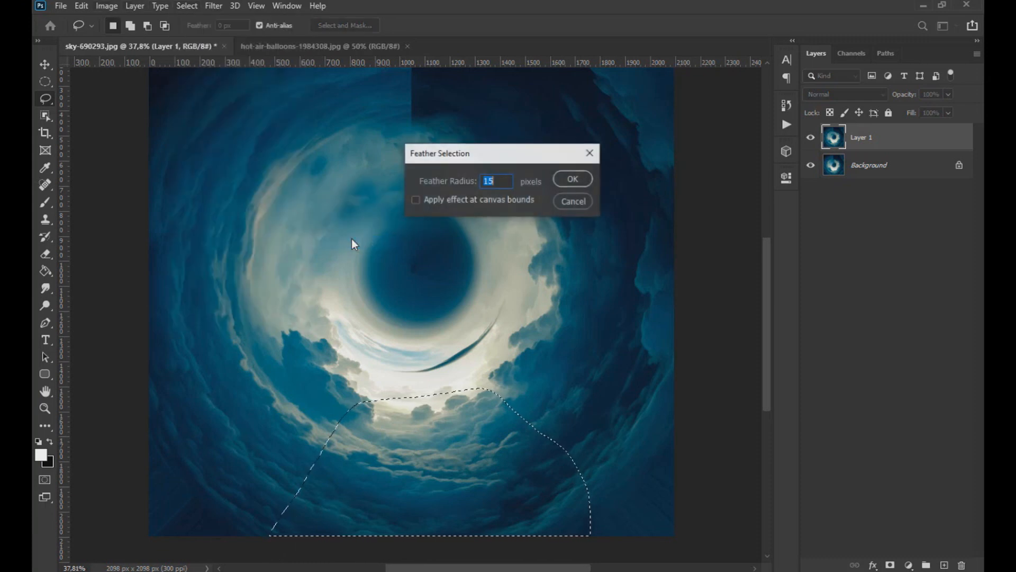
left_click(565, 183)
key("ctrl+j")
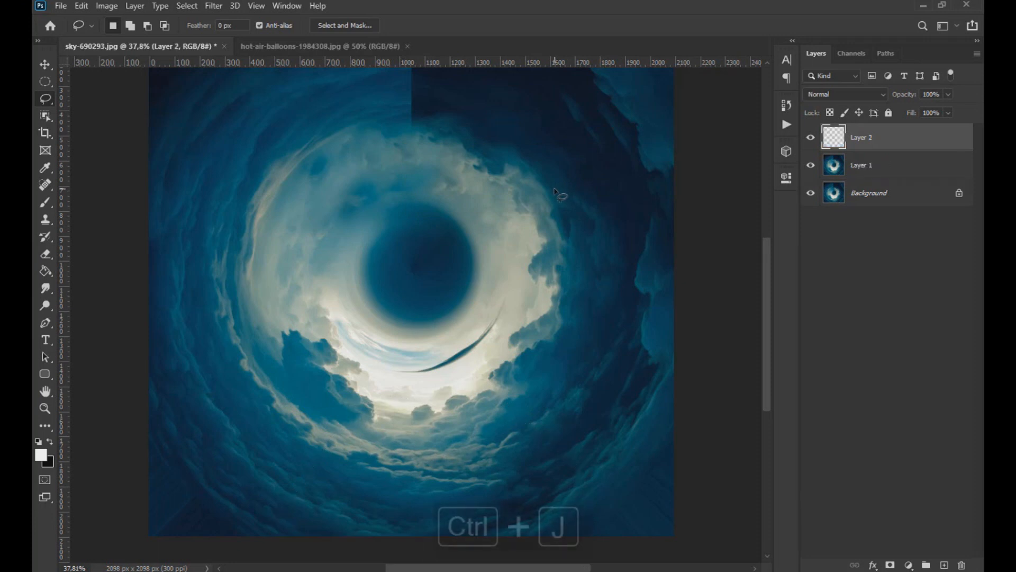
Flip the copied cloud patch vertically with Free Transform
left_click(46, 59)
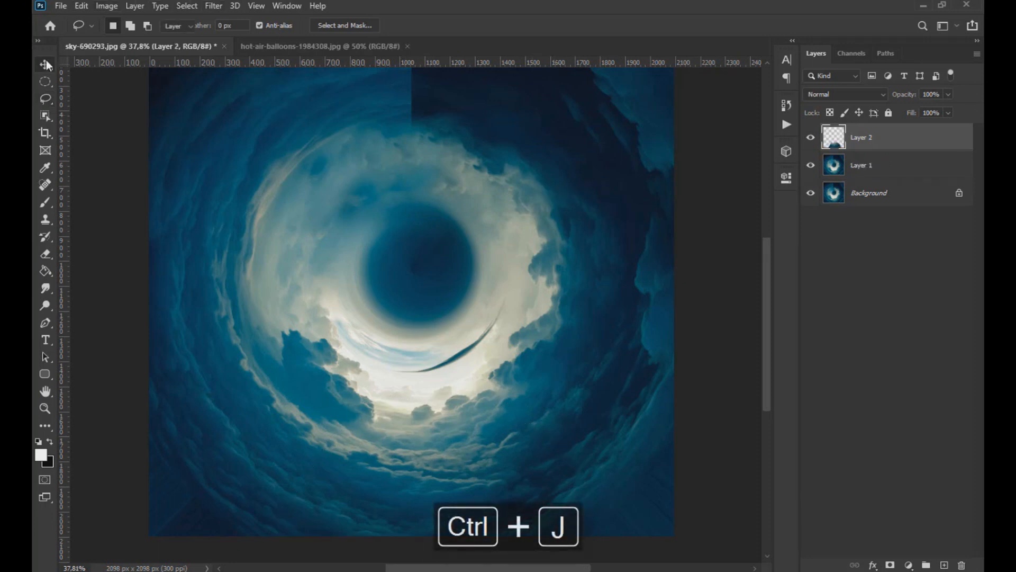
key("ctrl+t")
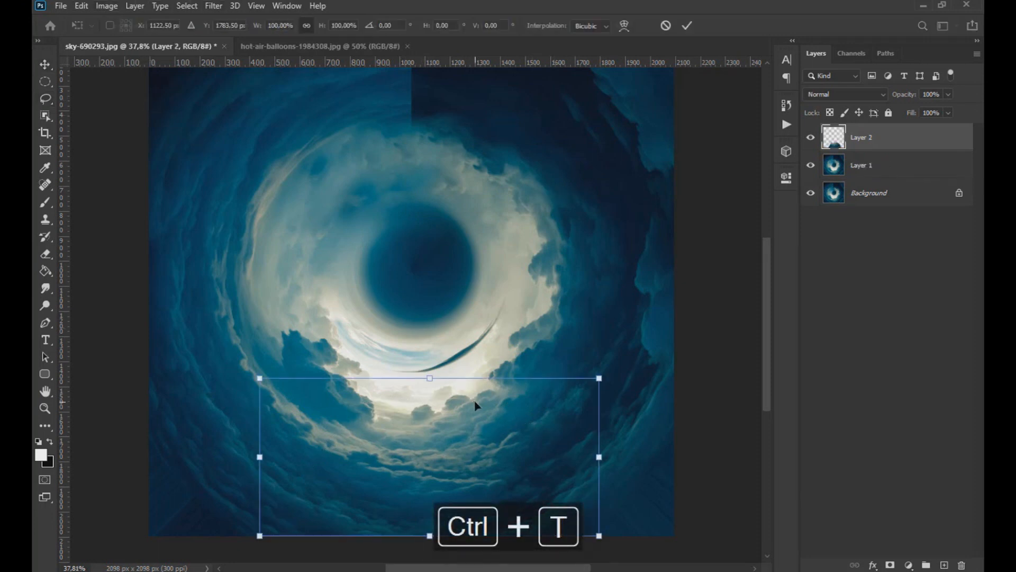
right_click(474, 400)
left_click(509, 390)
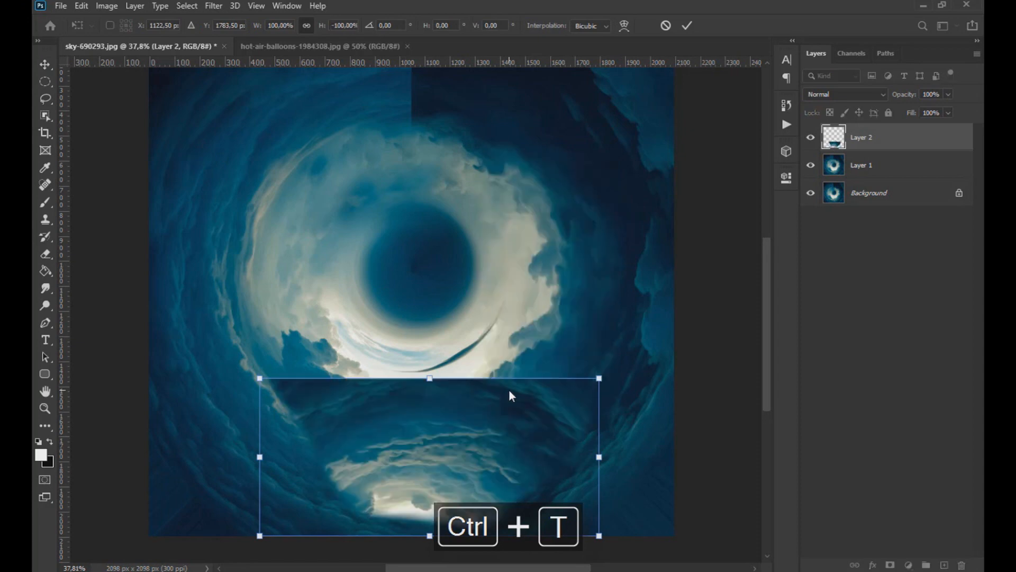
Move the flipped cloud patch over the vertical seam at the image's upper edge and rotate it by about -2.2°
scroll(510, 390, "down", 3)
left_click_drag(474, 436, 459, 151)
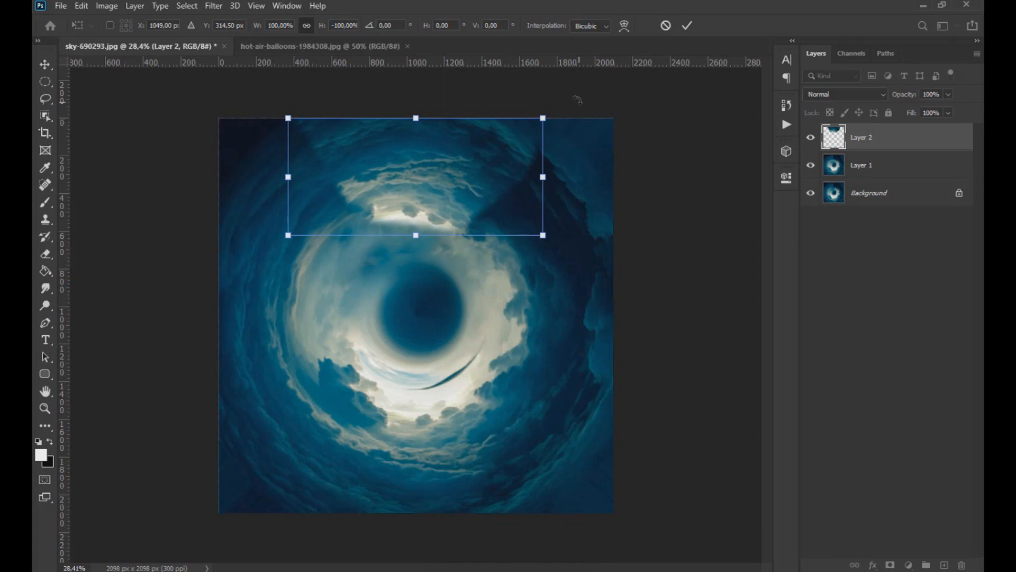
left_click_drag(565, 95, 555, 91)
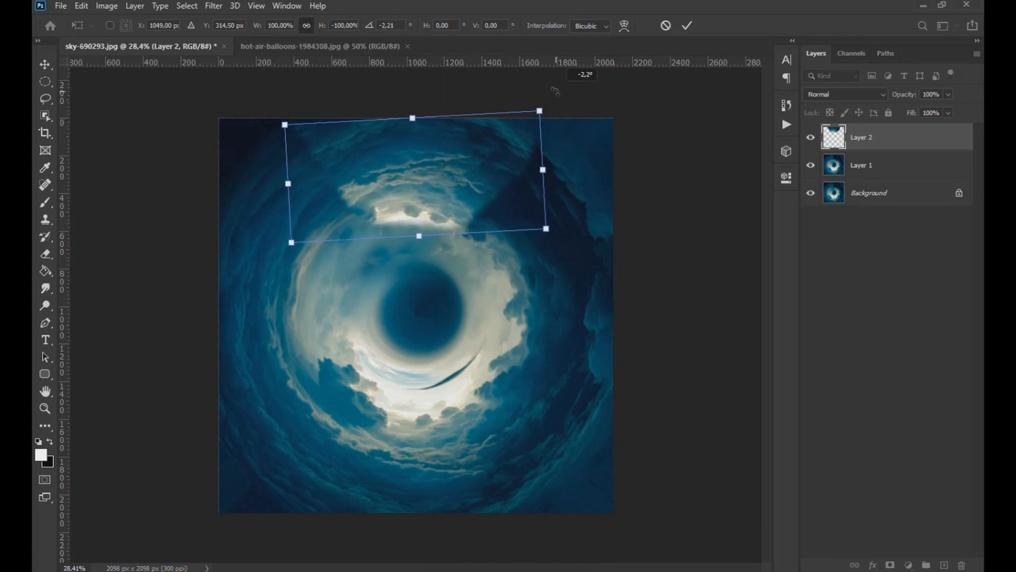
left_click(45, 65)
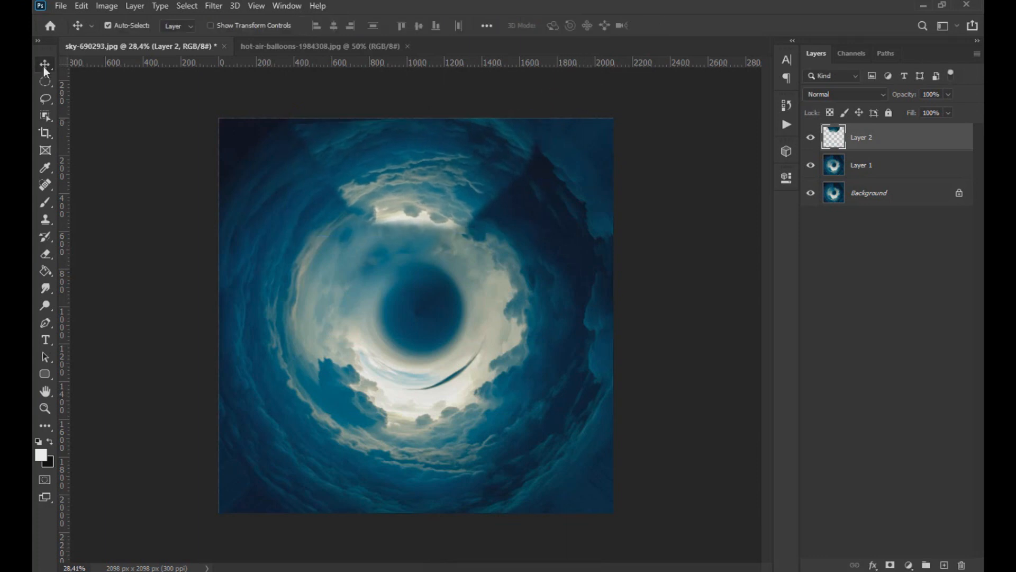
Soften the side edges of the cloud patch with a soft 354 px Eraser at 46% opacity
left_click(46, 256)
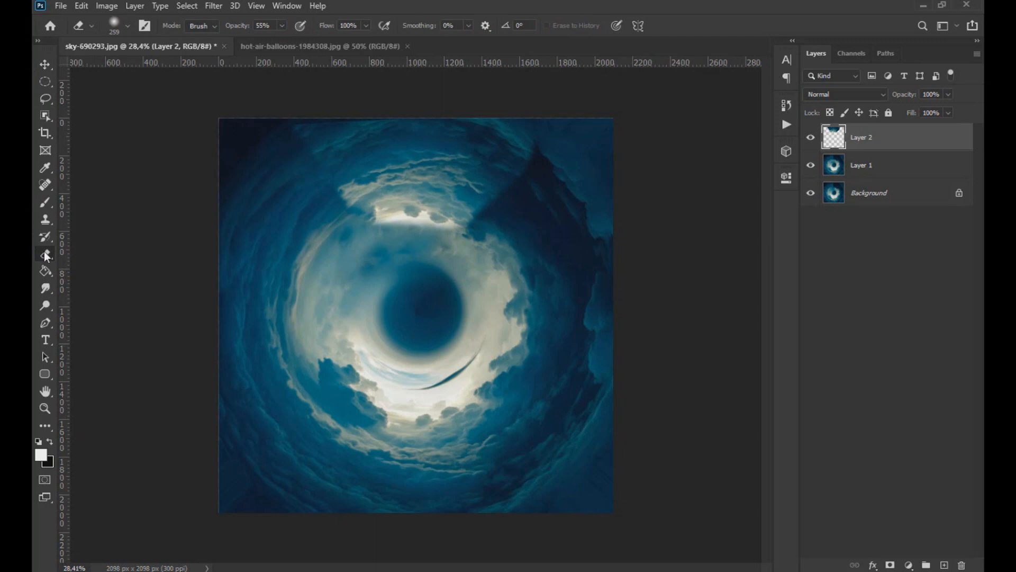
left_click(127, 28)
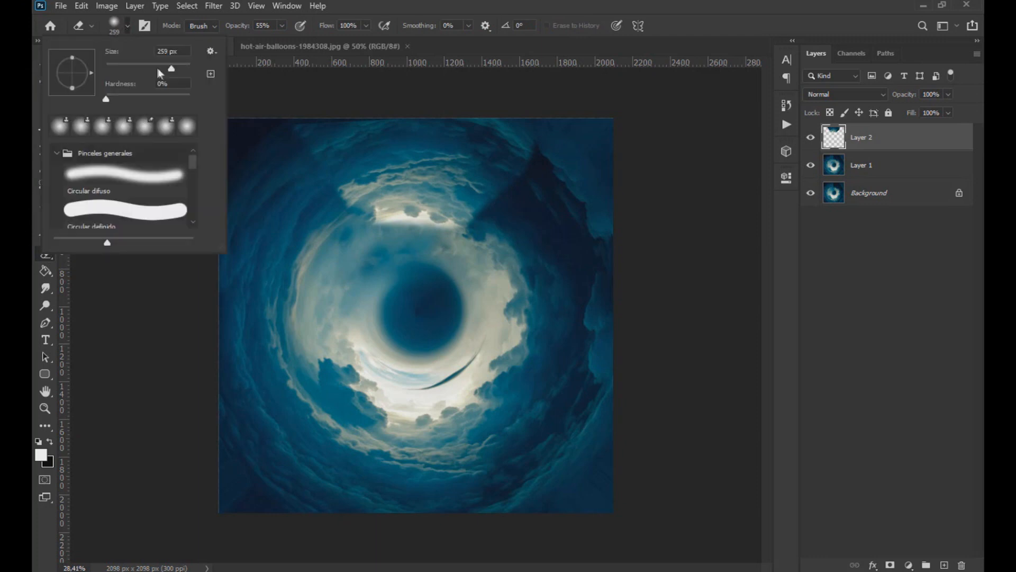
left_click(282, 27)
left_click_drag(283, 41, 276, 41)
left_click(295, 132)
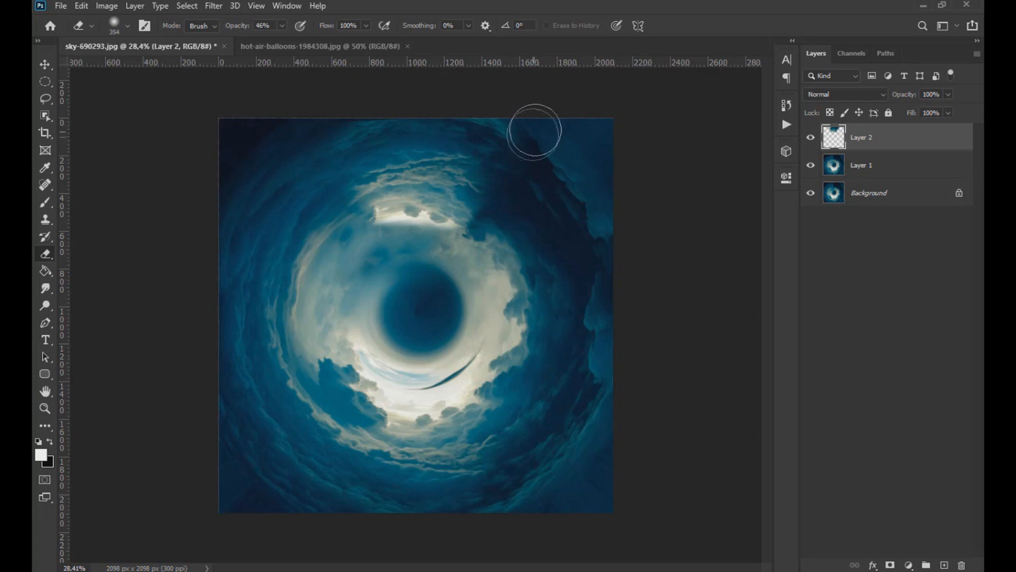
Erase the patch's hard lower edge and surrounding borders so it blends into the bright cloud ring and dark sky
mouse_move(460, 232)
left_mouse_down()
mouse_move(393, 228)
mouse_move(504, 258)
left_mouse_up()
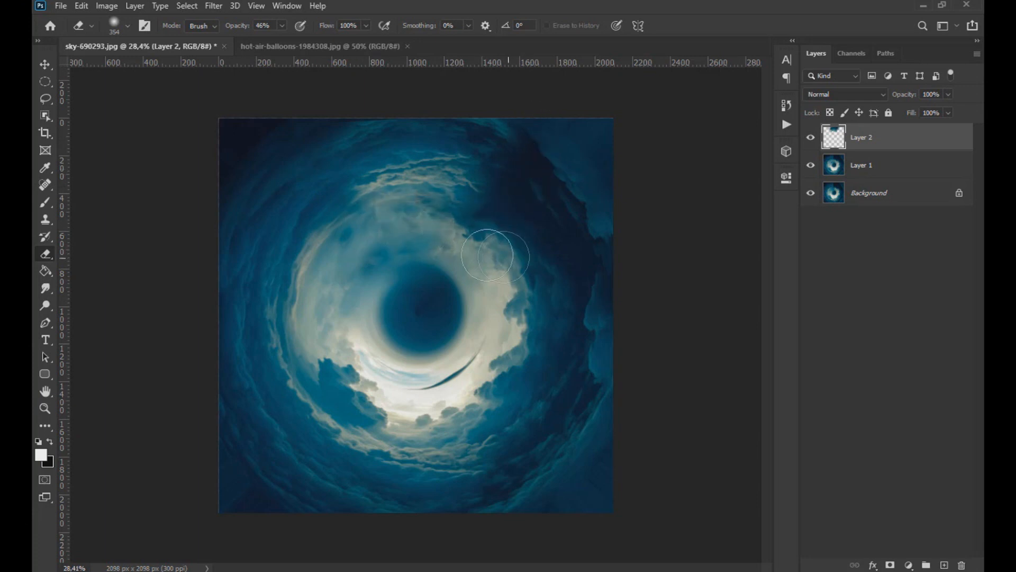
scroll(475, 228, "up", 2)
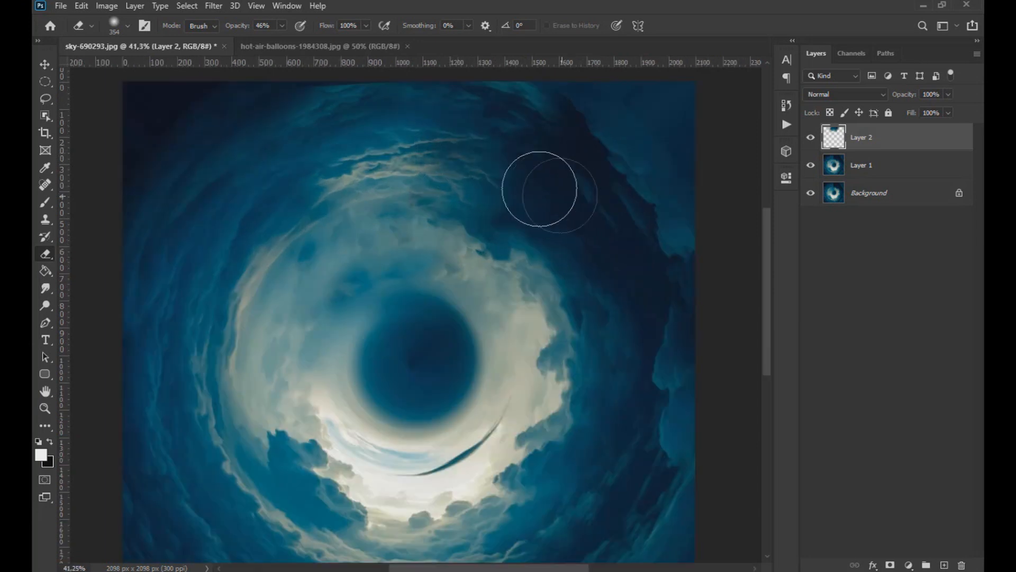
scroll(489, 201, "up", 2)
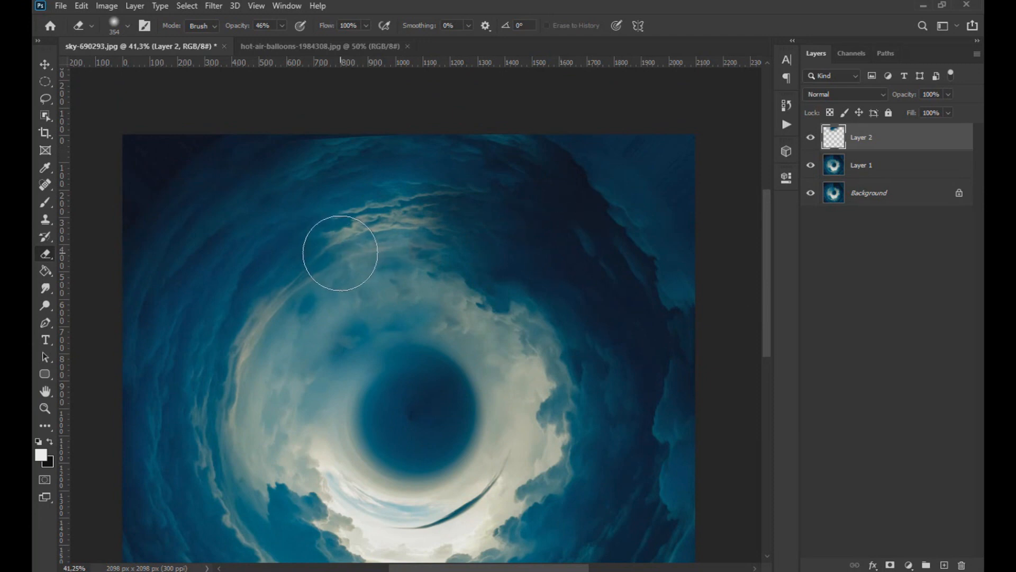
scroll(340, 253, "down", 5)
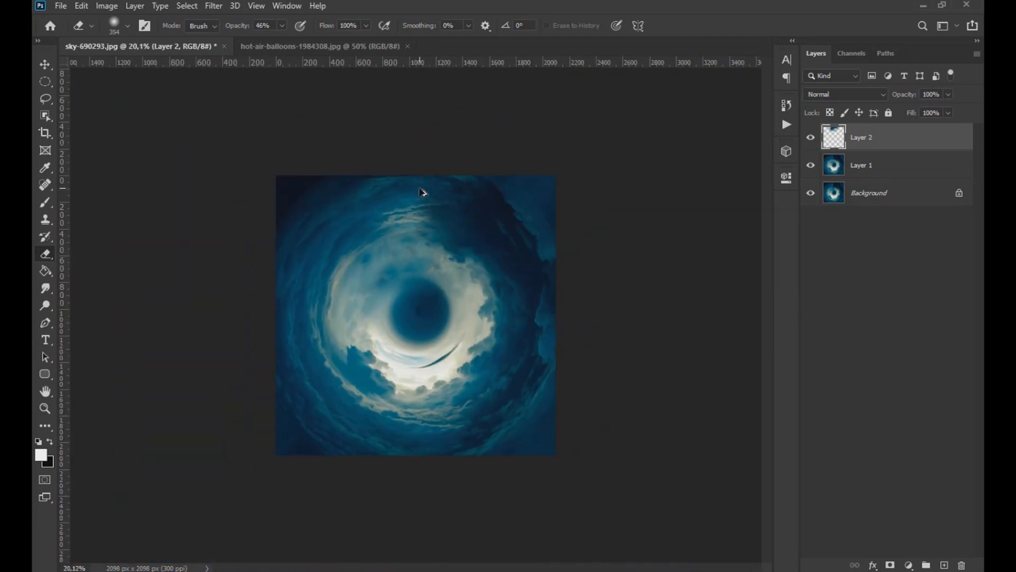
scroll(422, 192, "up", 1)
scroll(499, 167, "up", 3)
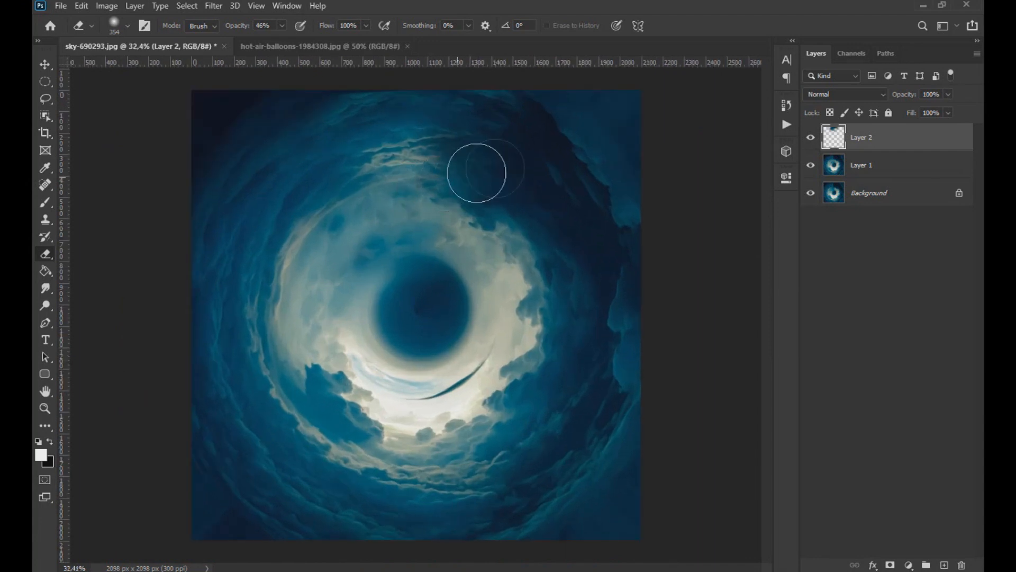
Merge the cloud patch with Layer 1 and clone over the bright ring's upper-right edge with the Clone Stamp
left_click(879, 173, "shift")
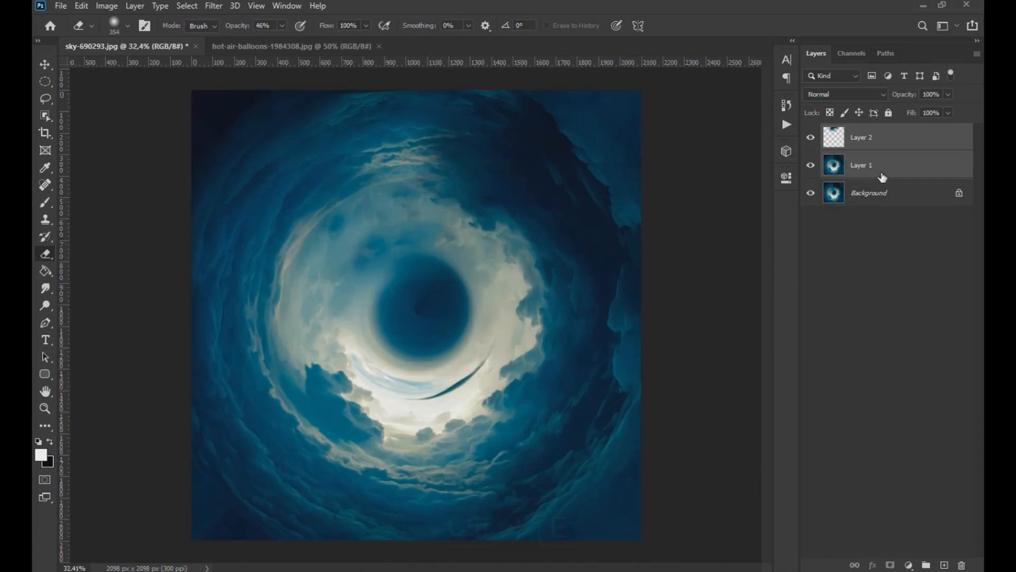
key("ctrl+e")
left_click(46, 220)
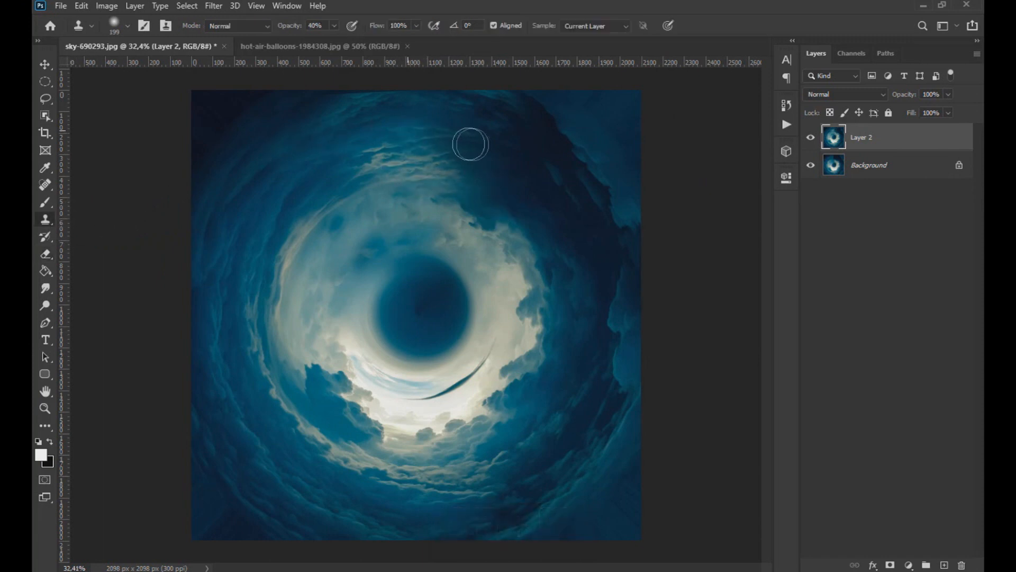
left_click_drag(482, 207, 445, 201)
scroll(516, 190, "down", 3)
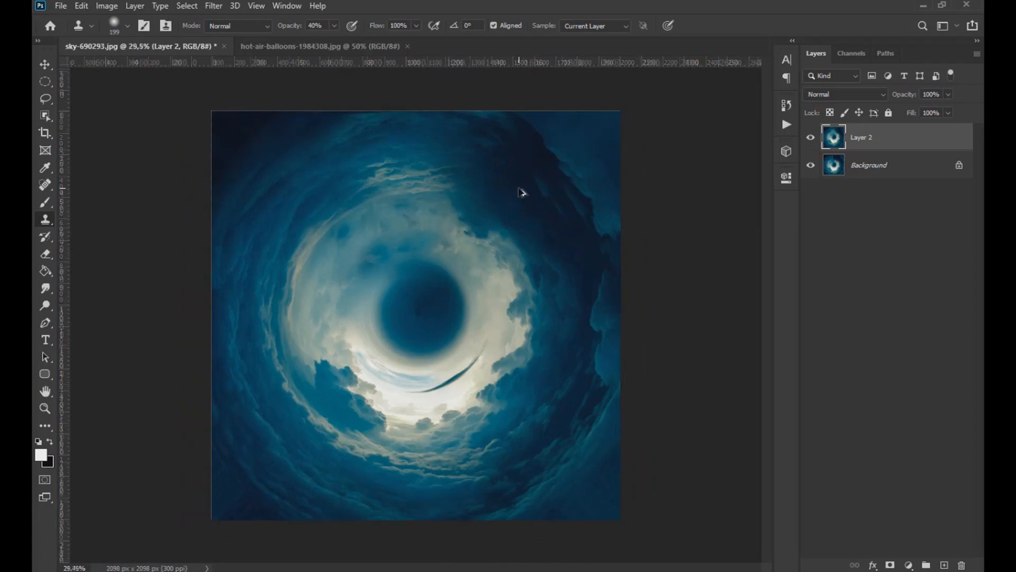
scroll(468, 151, "up", 3)
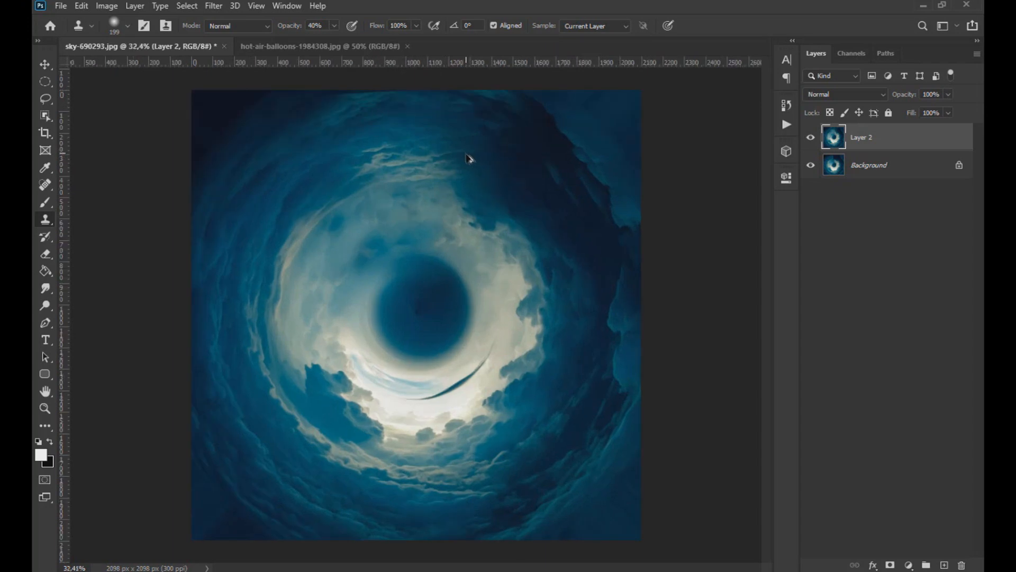
Sample the blue sky near the image's upper edge and clone it around the wispy clouds above the ring
scroll(471, 171, "up", 2)
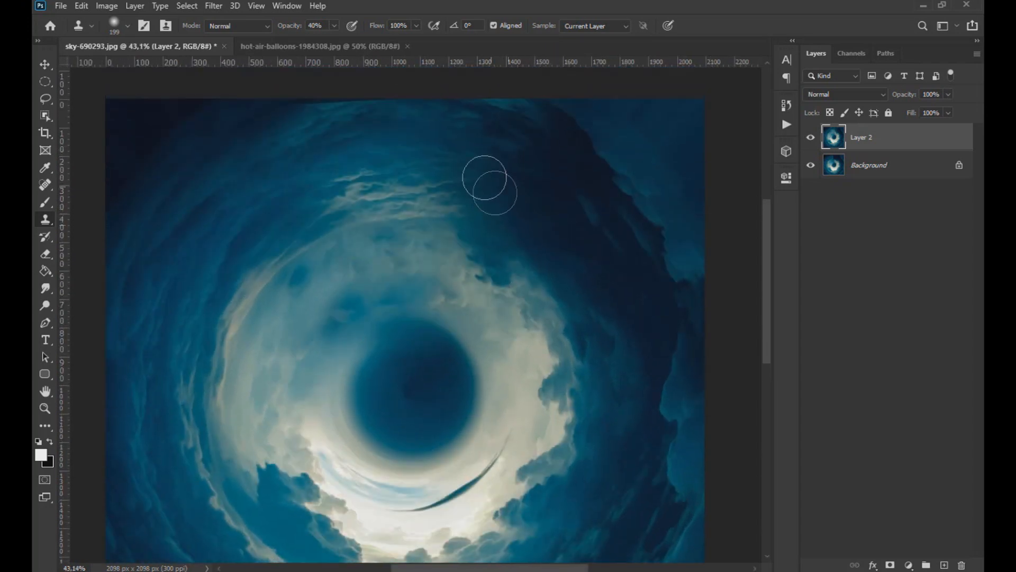
scroll(412, 141, "up", 2)
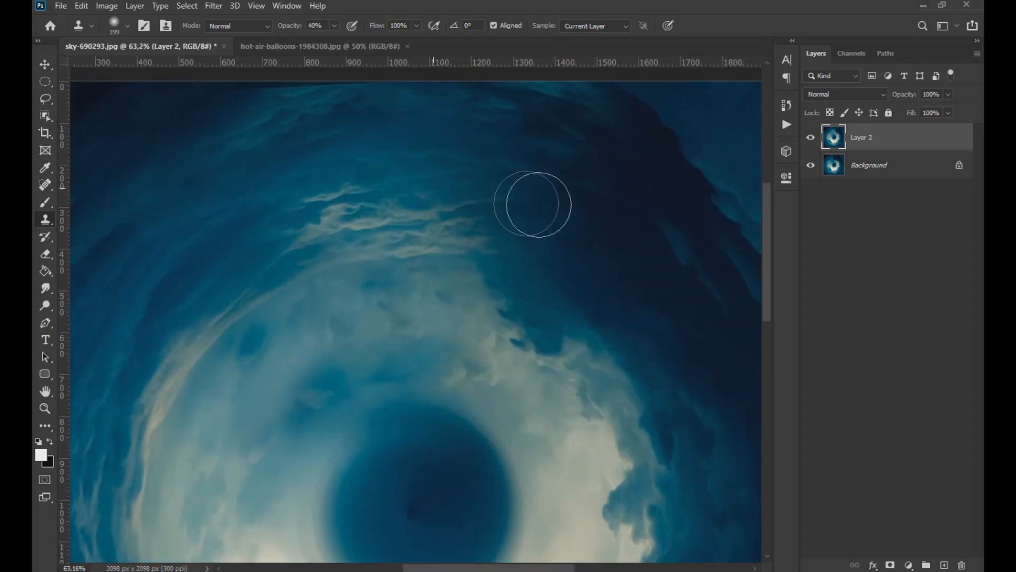
left_click(391, 136, "alt")
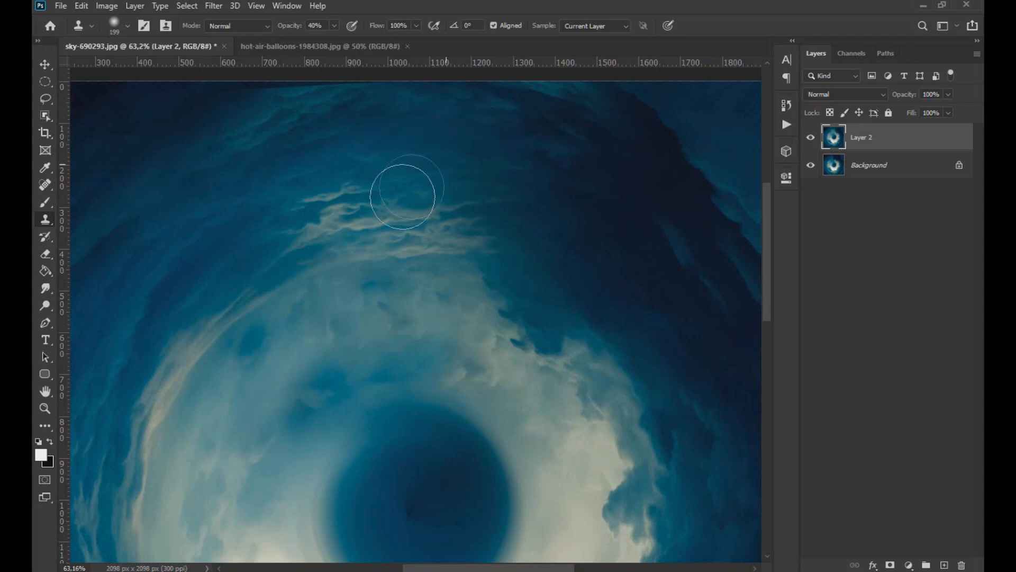
scroll(521, 185, "down", 1)
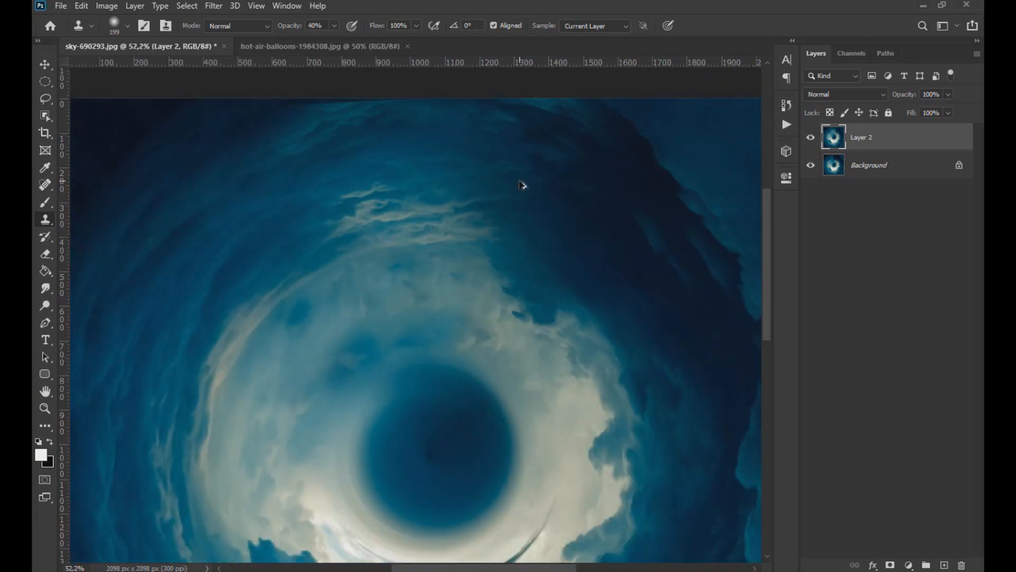
scroll(522, 185, "down", 3)
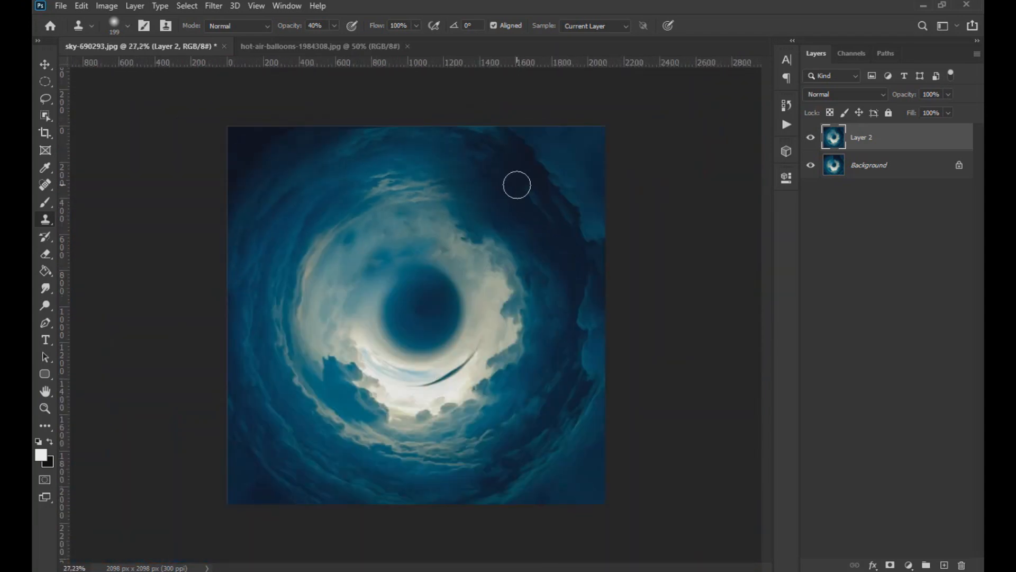
scroll(517, 185, "up", 2)
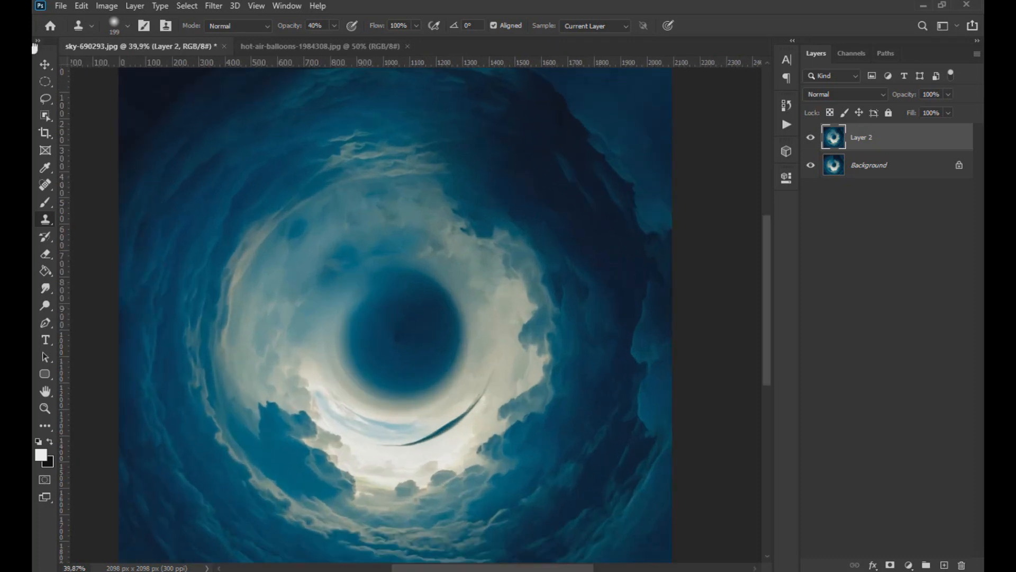
Apply the Pinch filter to the merged layer with a moderate positive amount, drawing the cloud ring toward the centre
key("v")
key("ctrl+0")
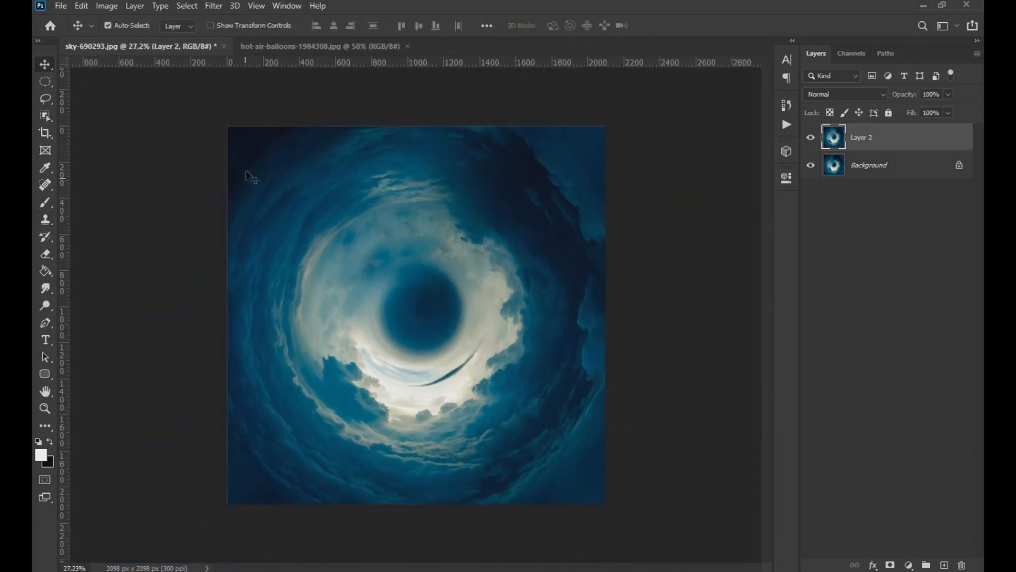
left_click(219, 5)
mouse_move(260, 182)
left_click(403, 193)
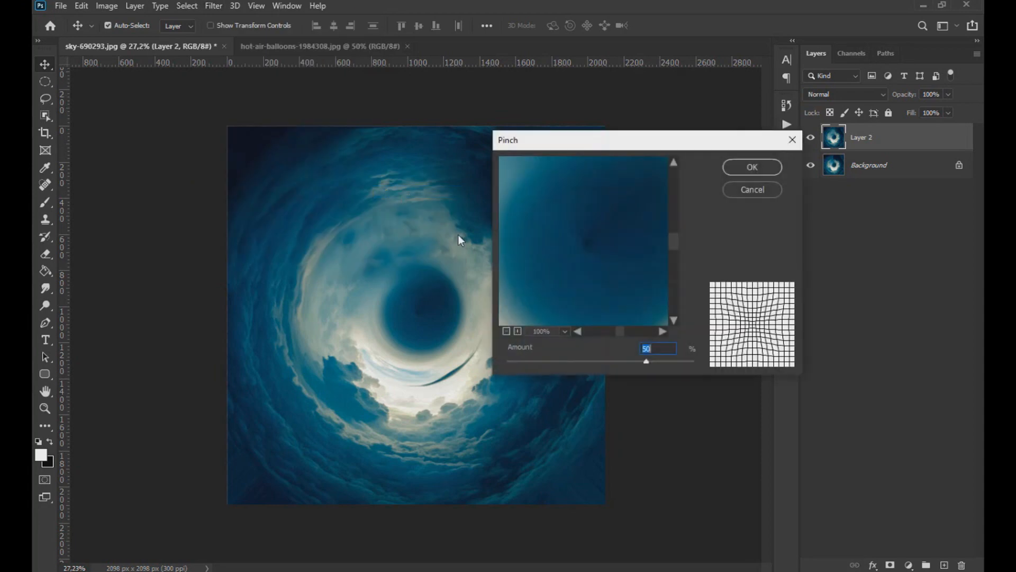
left_click(507, 331)
left_click(506, 332)
left_click(506, 332)
left_click(506, 332)
mouse_move(646, 362)
left_mouse_down()
mouse_move(706, 364)
mouse_move(620, 360)
mouse_move(656, 361)
left_mouse_up()
left_click(518, 331)
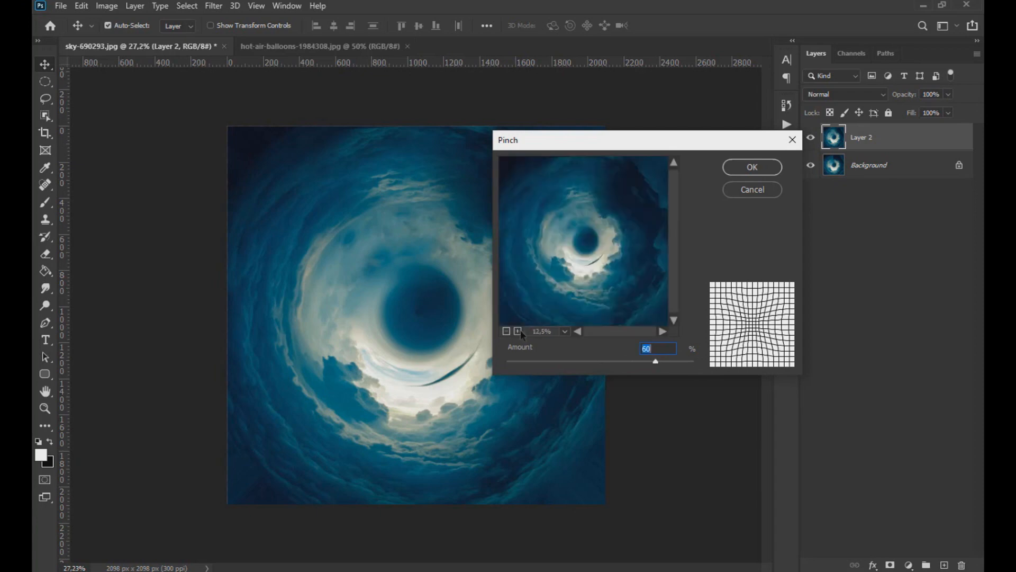
left_click(518, 331)
left_click_drag(653, 364, 642, 366)
left_click(753, 167)
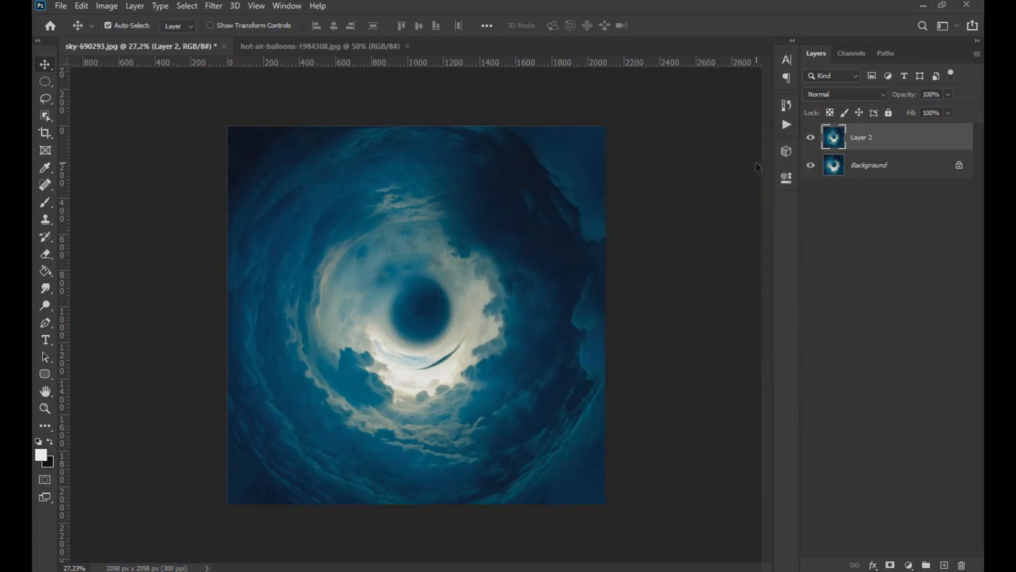
Crop the image around its centre to a 1720 × 1720 px square, trimming off the outer borders
left_click(45, 133)
left_click_drag(604, 131, 556, 151)
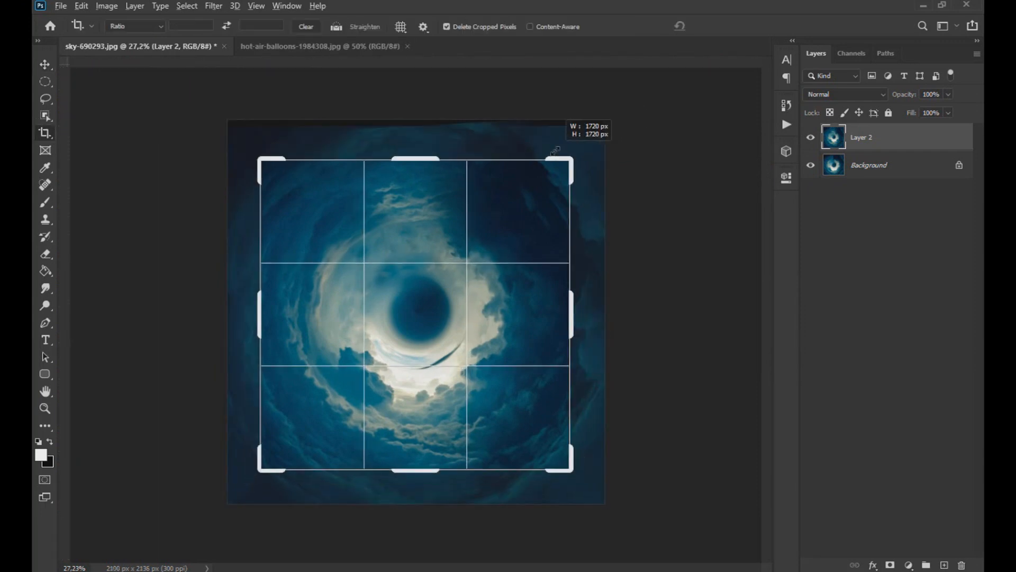
left_click(45, 66)
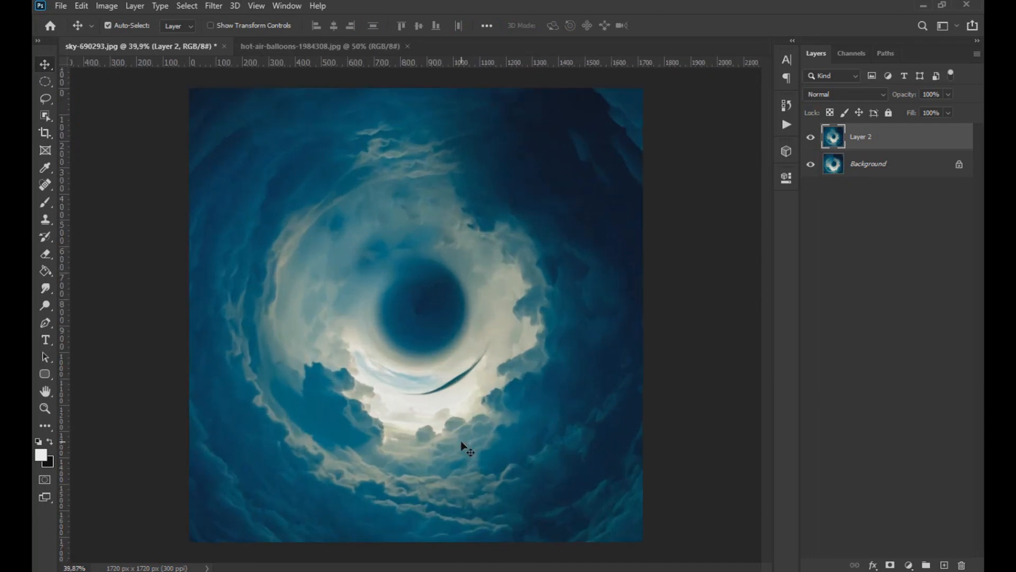
On a new layer, draw a circular selection over the tunnel's dark centre, fill it with white and deselect
left_click(945, 565)
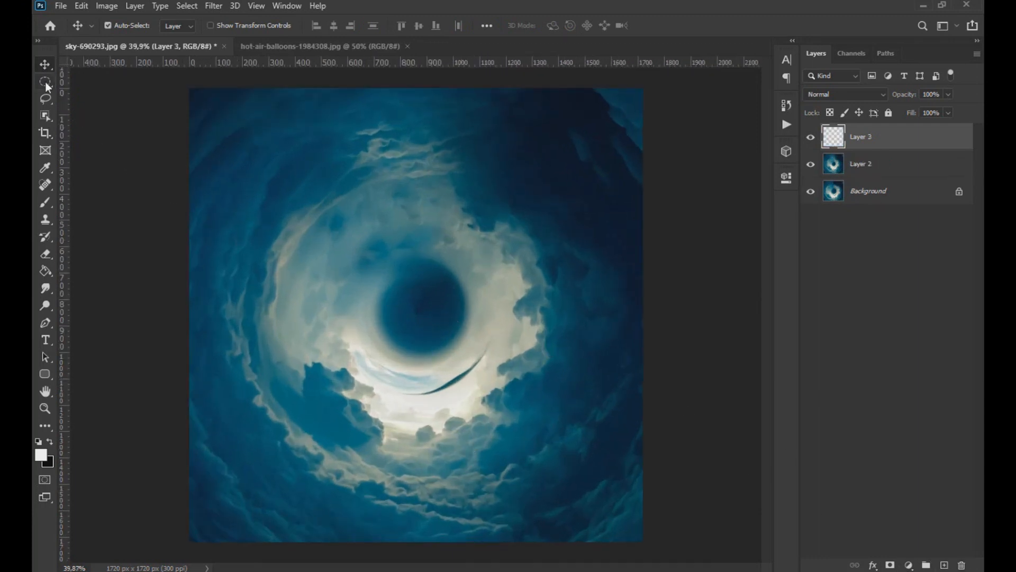
left_click(46, 83)
left_click_drag(357, 249, 489, 382)
left_click(46, 271)
left_click(381, 317)
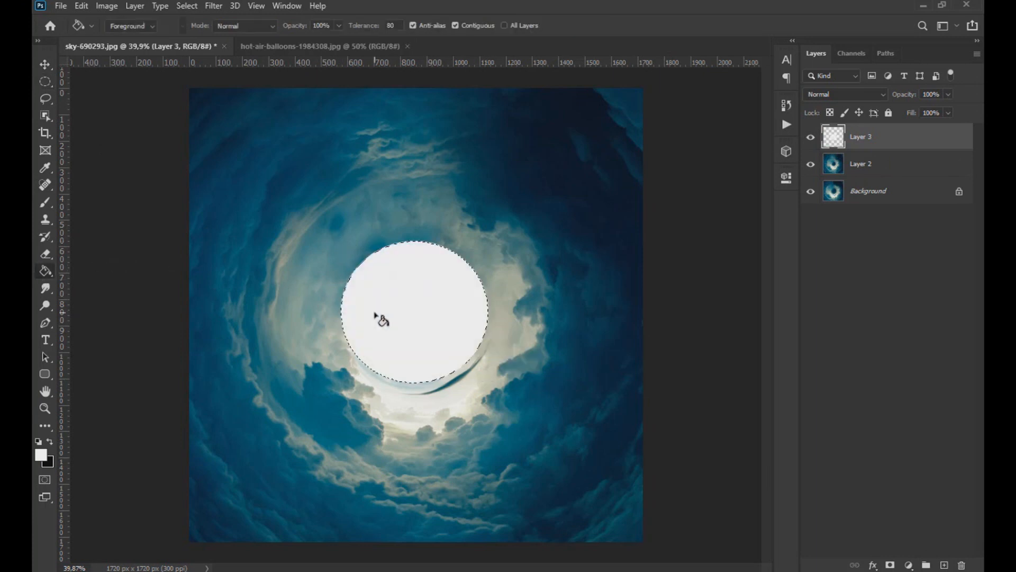
key("ctrl+d")
Sample the pale blue of the clouds just below the white circle and refill the circle with that colour
left_click(45, 64)
scroll(362, 268, "down", 1)
scroll(410, 313, "up", 4)
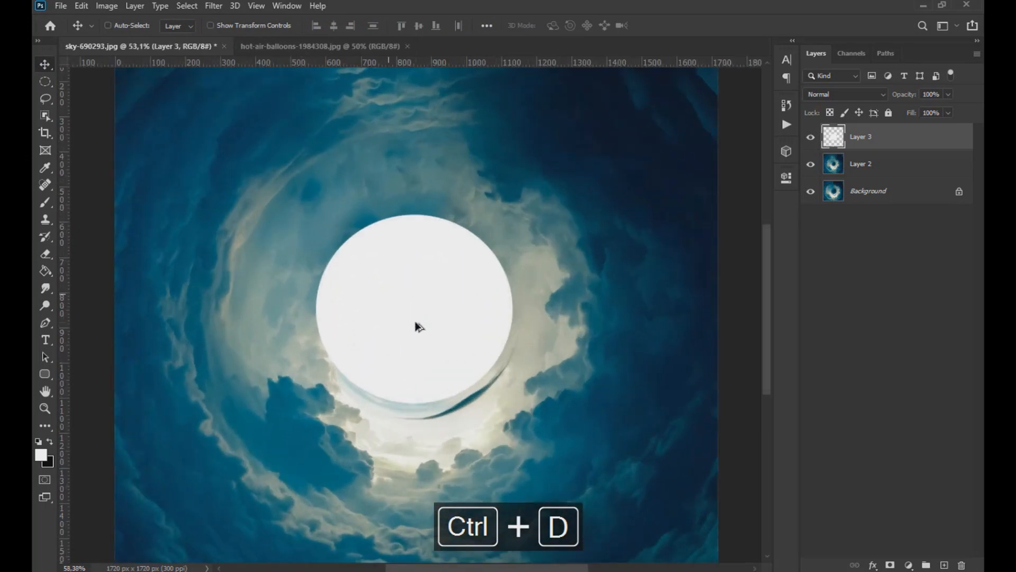
scroll(415, 321, "up", 2)
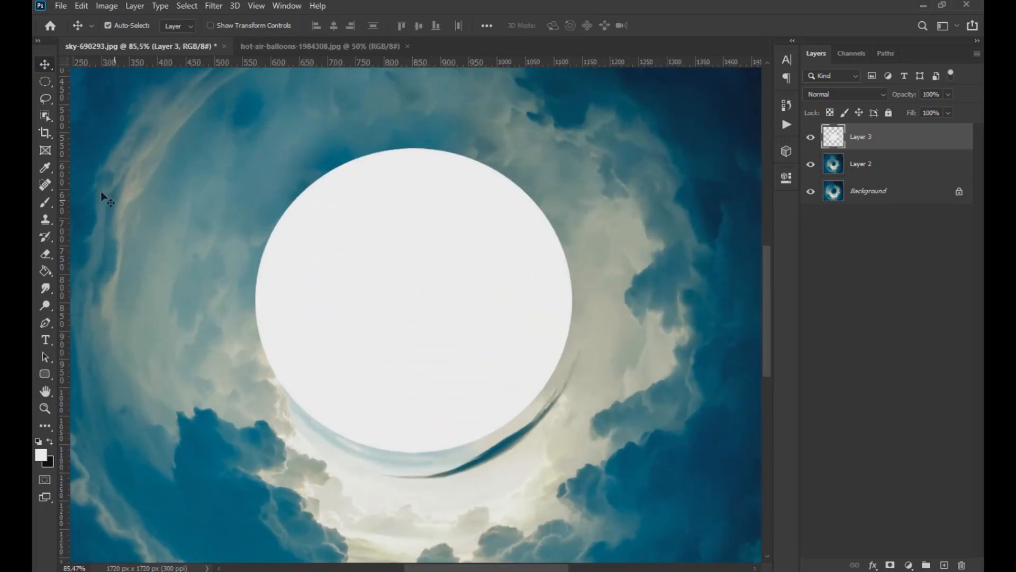
left_click(47, 167)
left_click(313, 426)
left_click(316, 419)
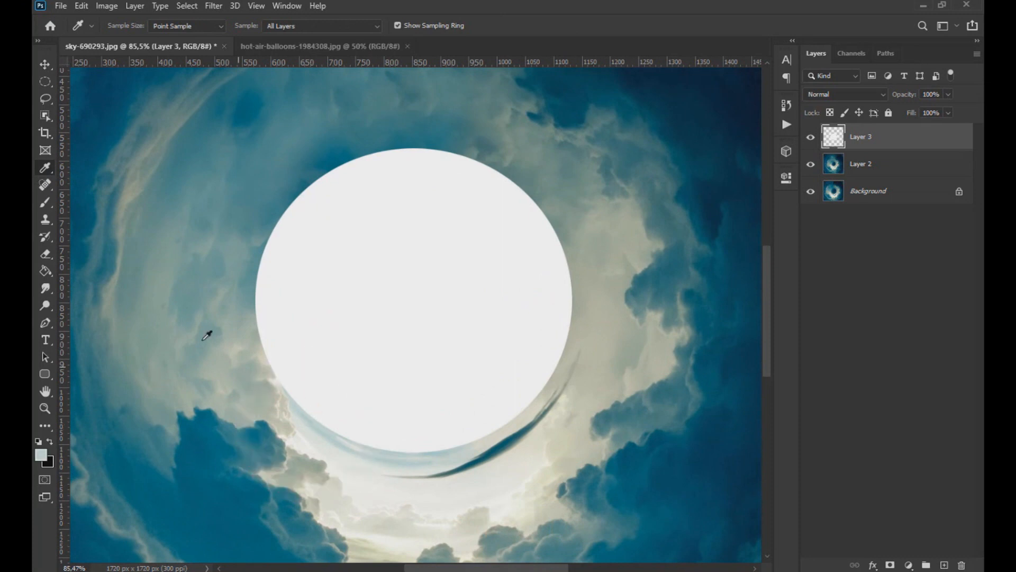
left_click(44, 271)
left_click(382, 289)
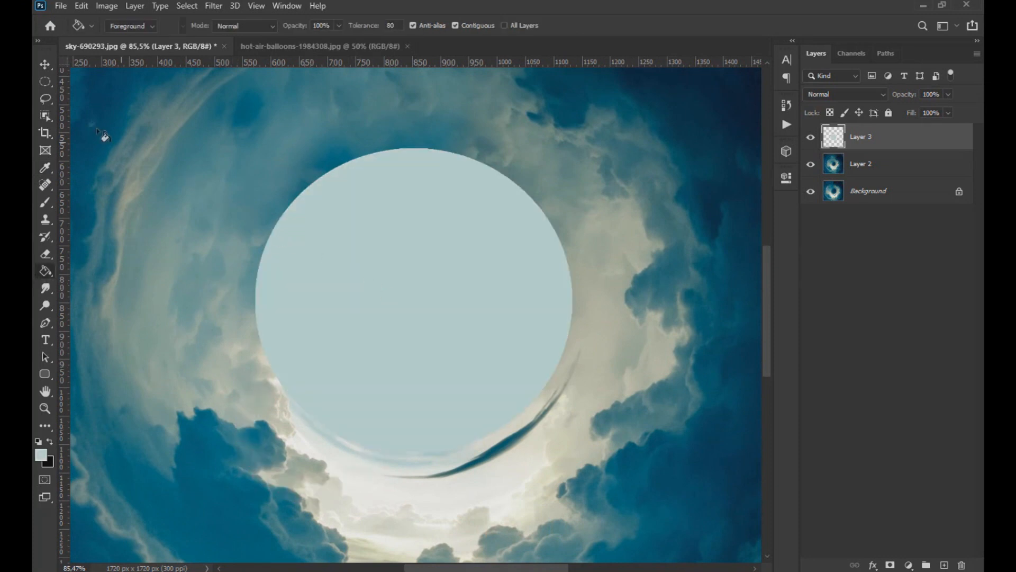
Soften the pale blue circle on Layer 3 with a Gaussian Blur of 98.5 pixels radius
left_click(52, 65)
left_click(214, 11)
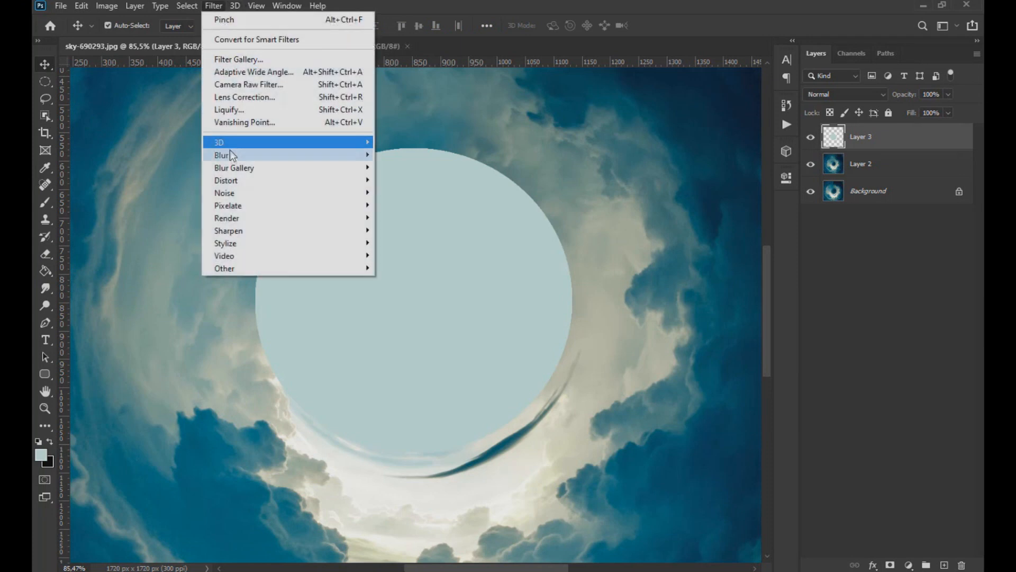
mouse_move(233, 155)
left_click(414, 205)
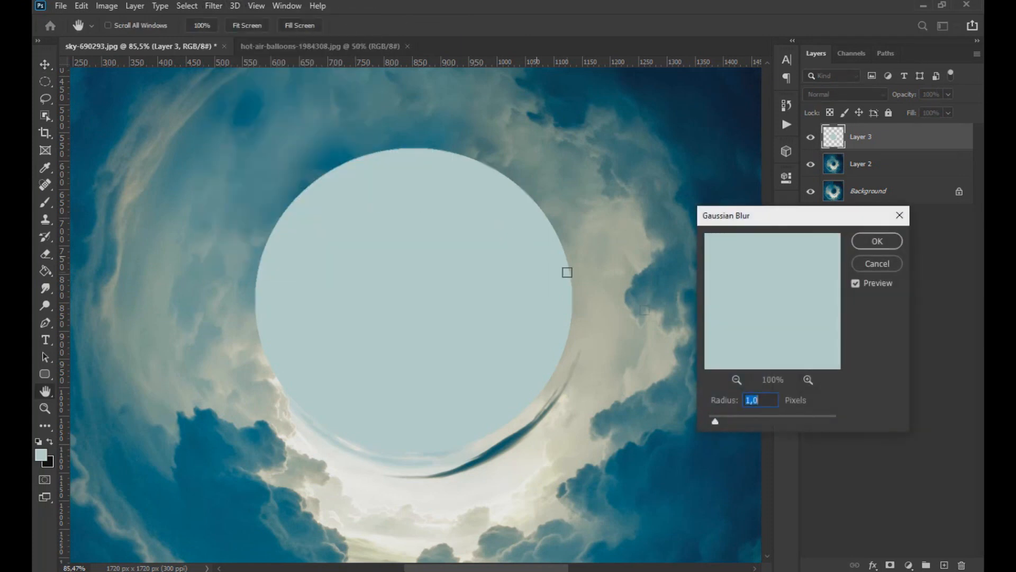
left_click(763, 418)
left_click(793, 418)
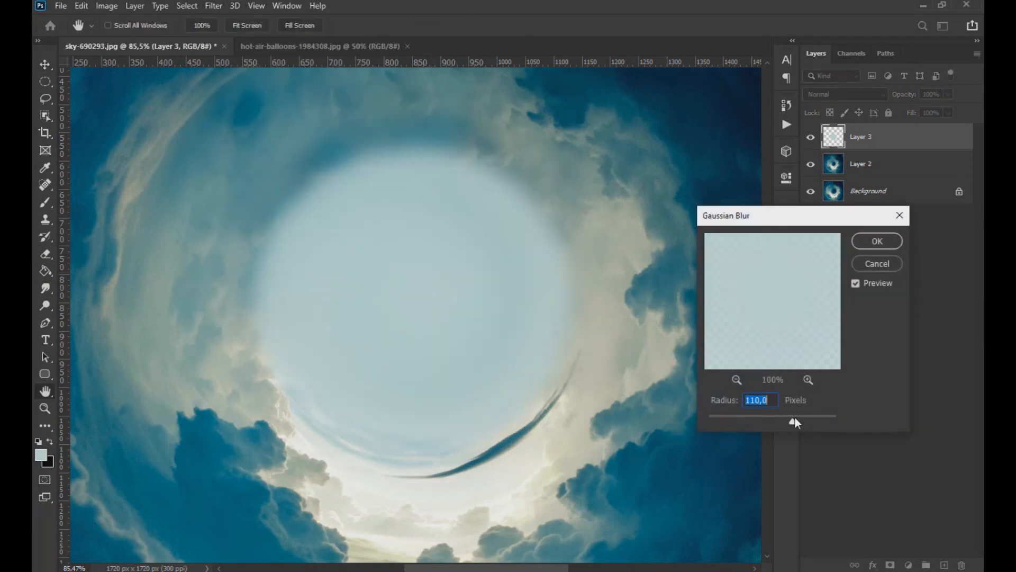
left_click(806, 418)
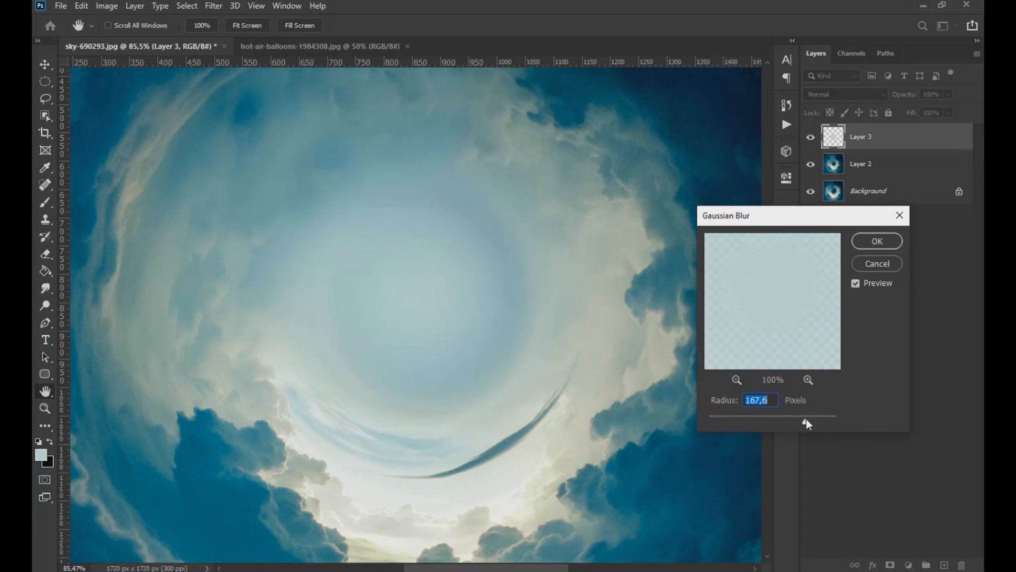
left_click(799, 418)
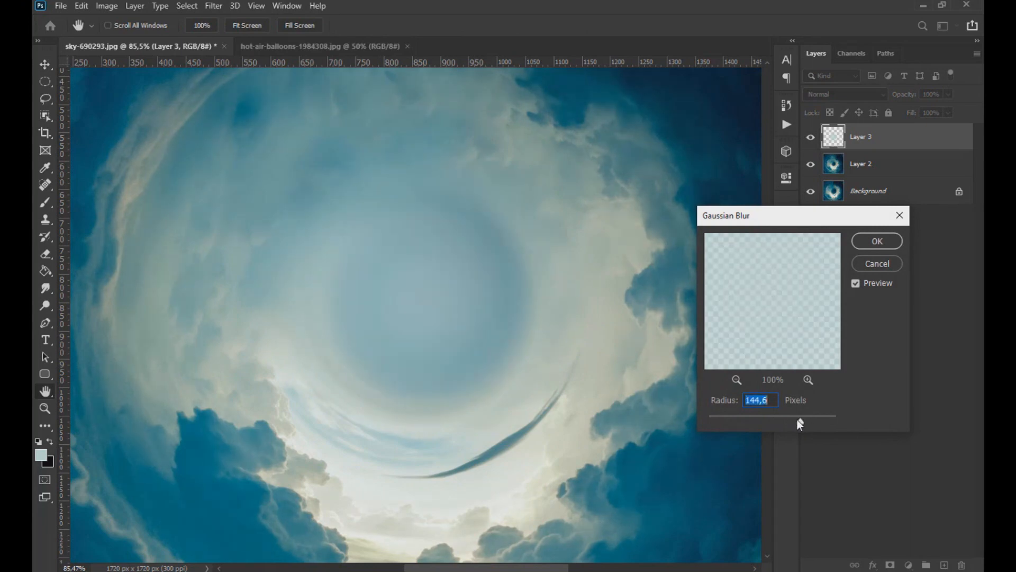
left_click(793, 419)
left_click(795, 419)
left_click(790, 419)
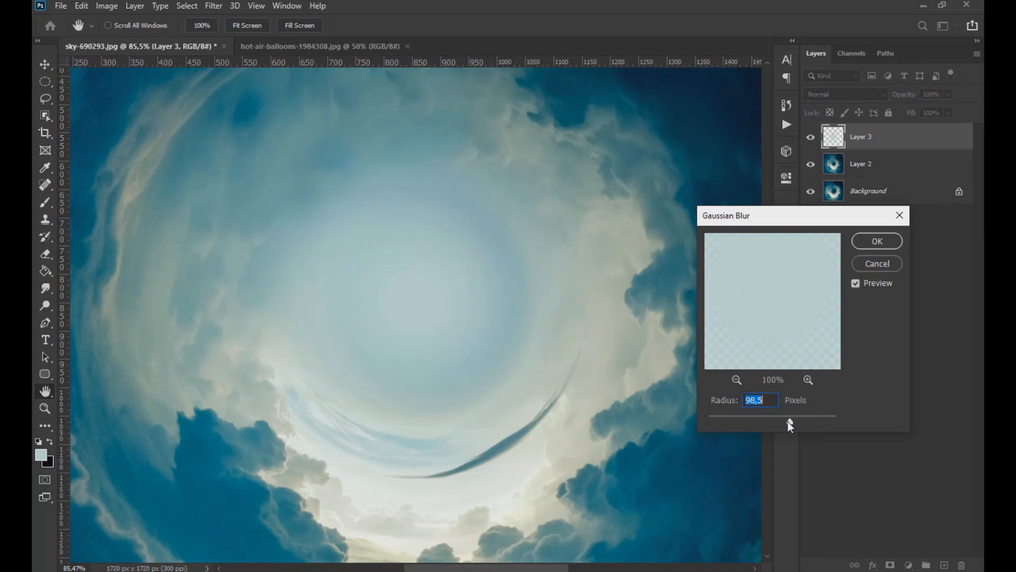
left_click(865, 245)
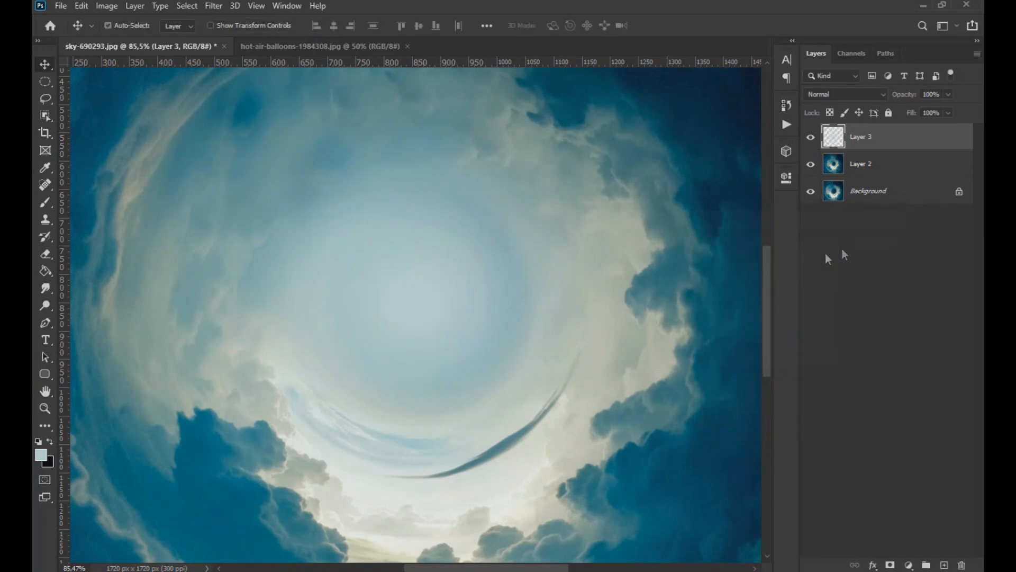
Scale the blurred glow on Layer 3 up to about 149% around its centre, so it covers the cloud ring's interior
scroll(589, 329, "down", 9)
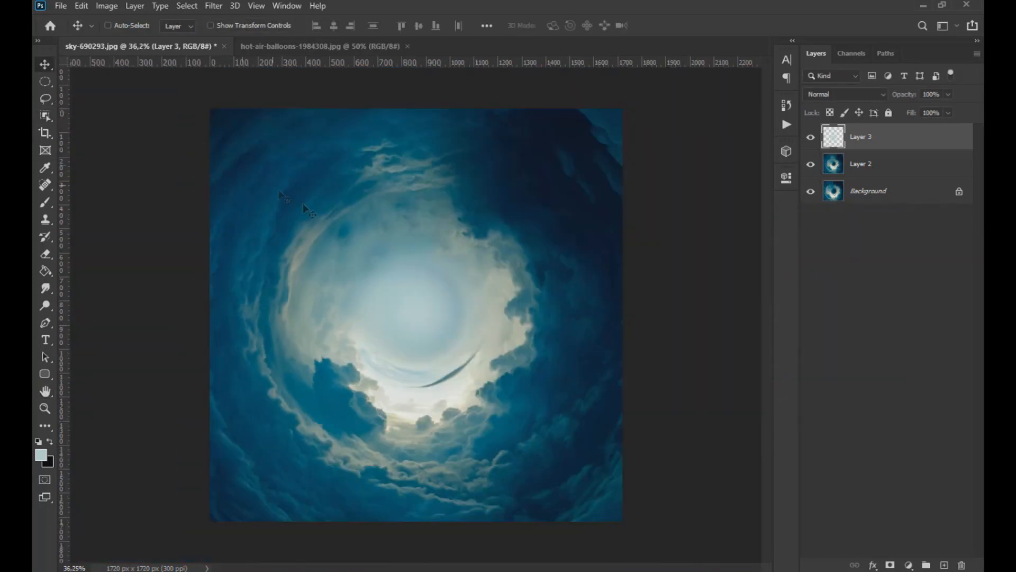
key("ctrl+t")
left_click_drag(544, 437, 596, 513)
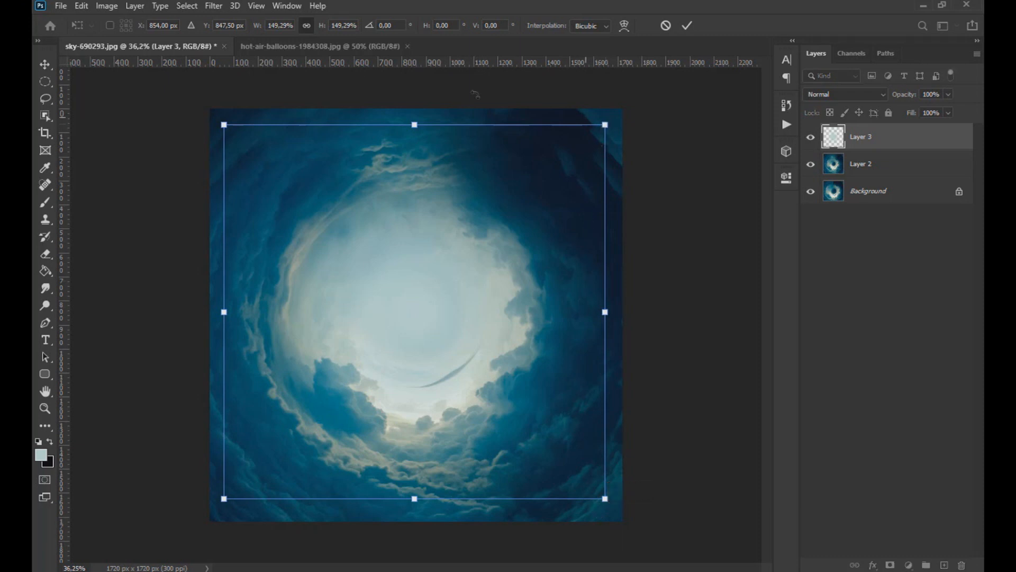
key("Return")
Lower the glow layer's opacity to 86% and merge it with Layer 2
left_click(947, 94)
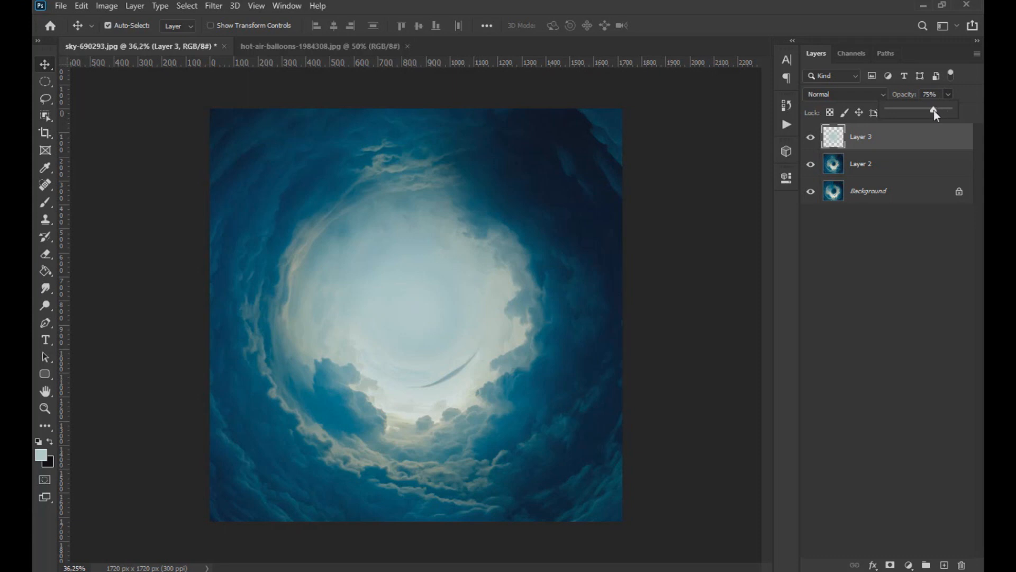
left_click(934, 110)
left_click_drag(938, 113, 942, 109)
scroll(515, 273, "down", 3)
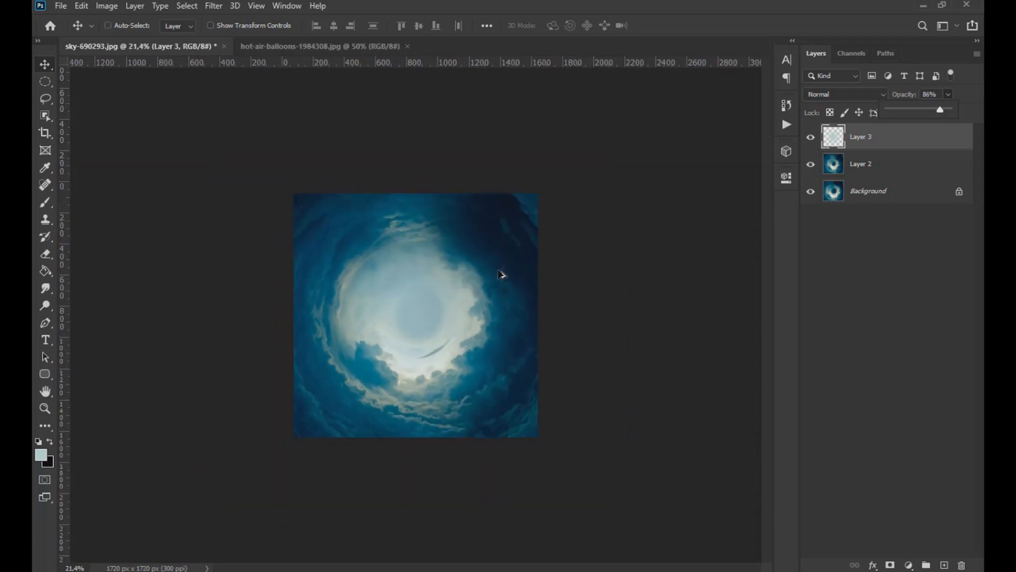
scroll(478, 303, "up", 3)
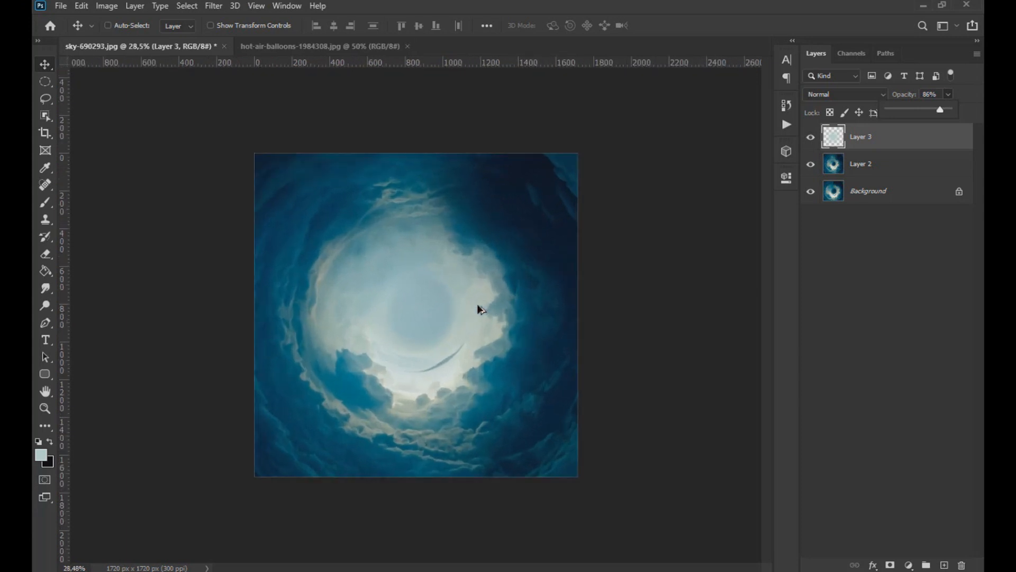
left_click(870, 179, "shift")
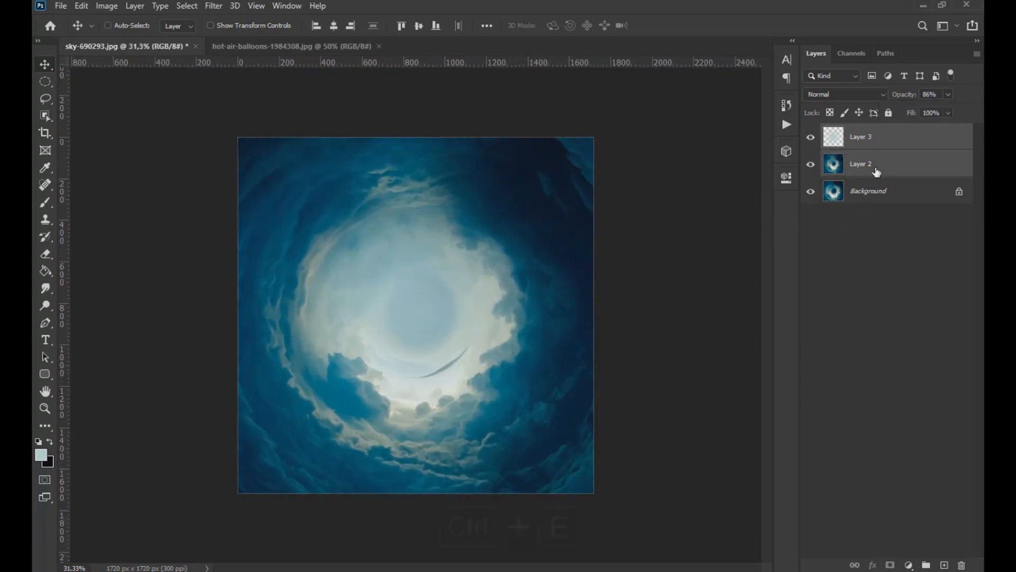
key("ctrl+e")
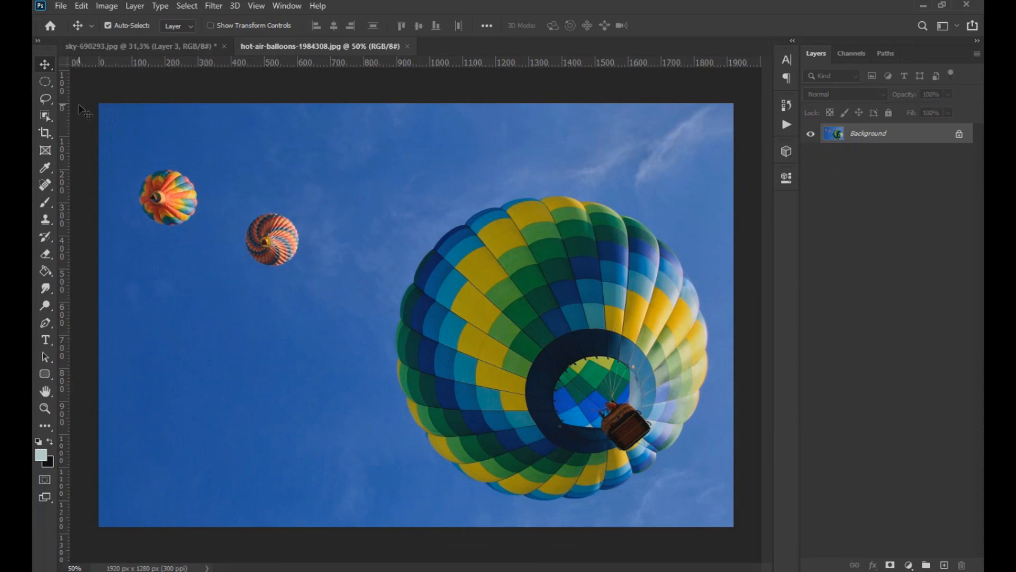
Select the large balloon with the Object Selection tool and copy it into the sky image as a new layer
left_click(47, 113)
left_click_drag(381, 182, 722, 512)
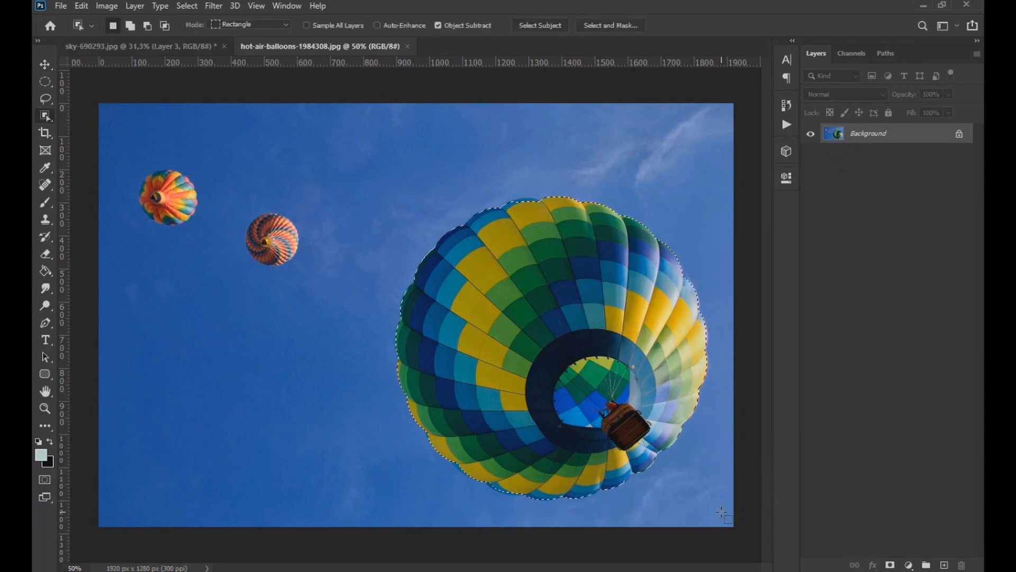
left_click(45, 64)
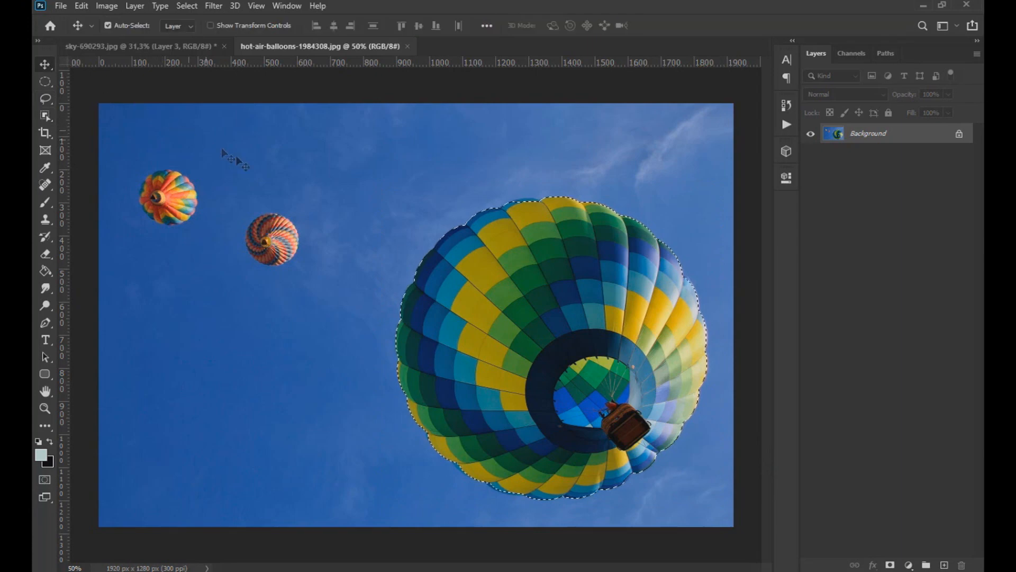
key("ctrl+c")
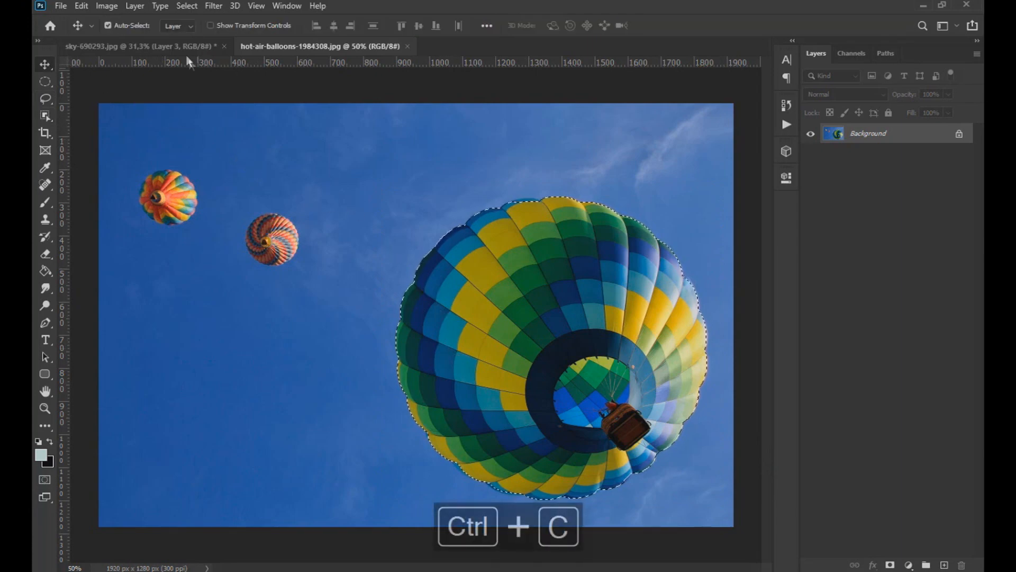
left_click(183, 52)
key("ctrl+v")
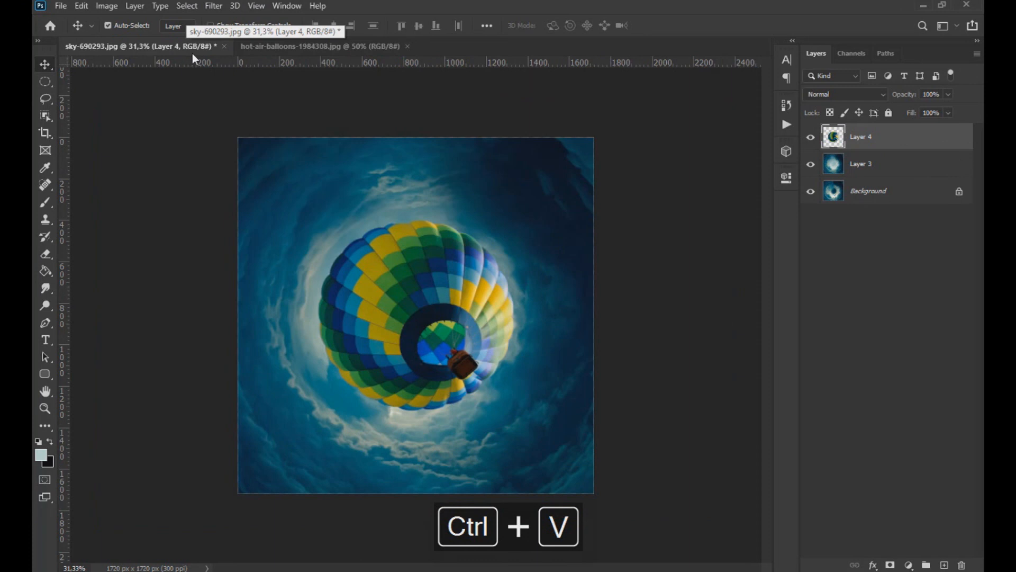
Scale the large balloon to about 56% and shift it slightly up and left within the bright opening
key("ctrl+t")
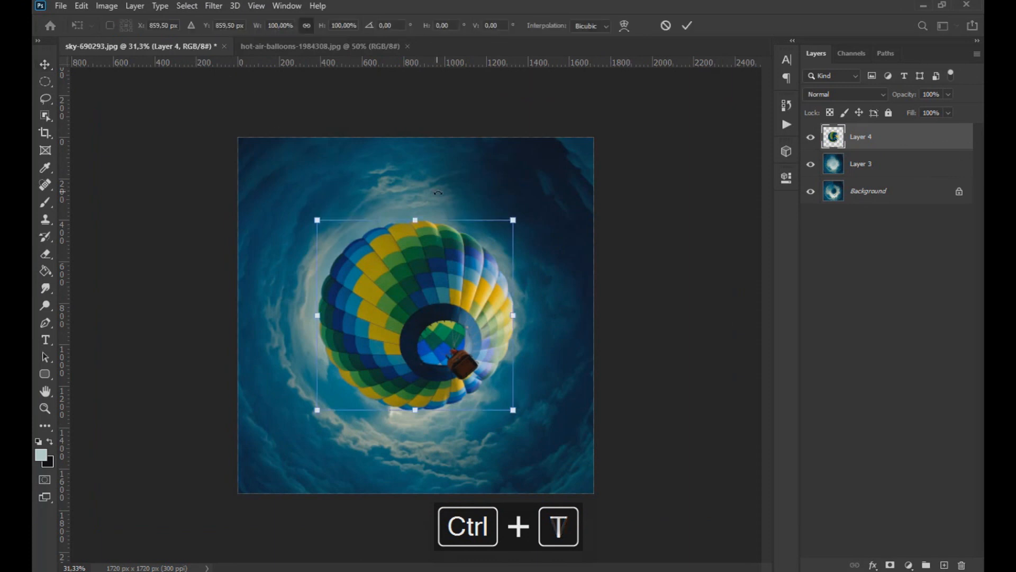
left_click_drag(516, 218, 461, 250)
scroll(428, 302, "up", 5)
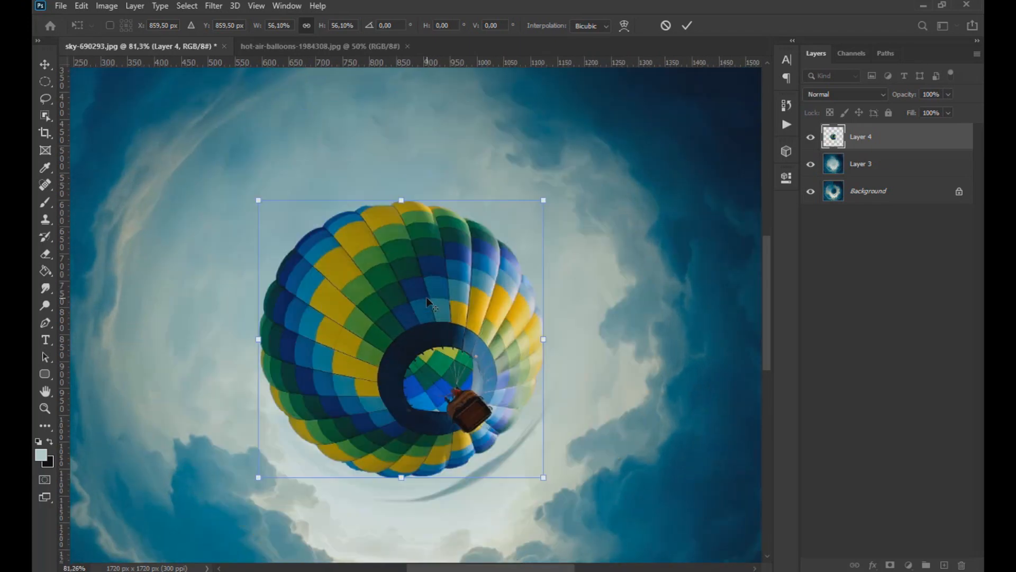
left_click_drag(432, 304, 424, 288)
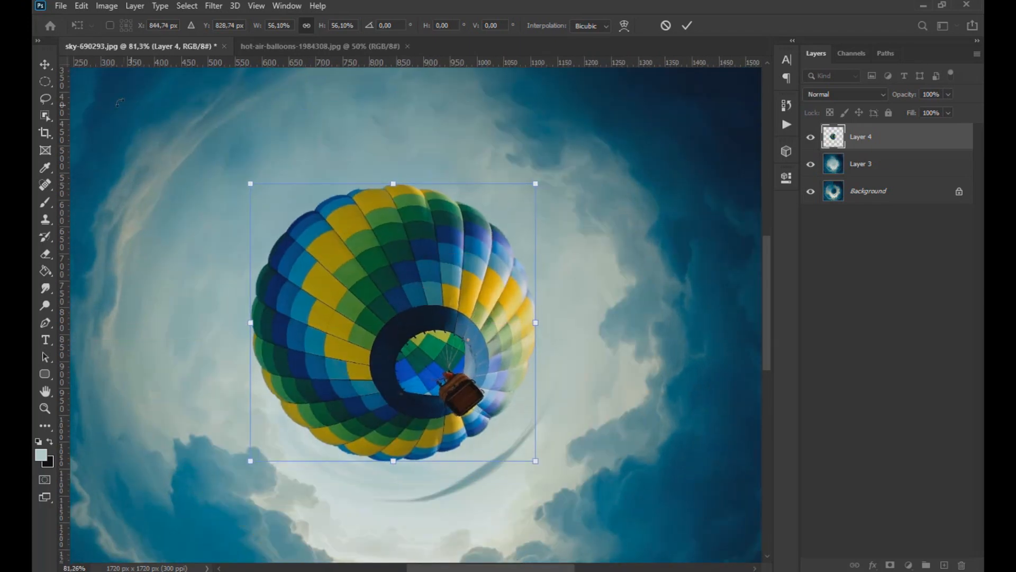
key("Return")
Select the two small balloons in the hot-air-balloons photo and copy them into the sky image as a new layer
left_click(250, 49)
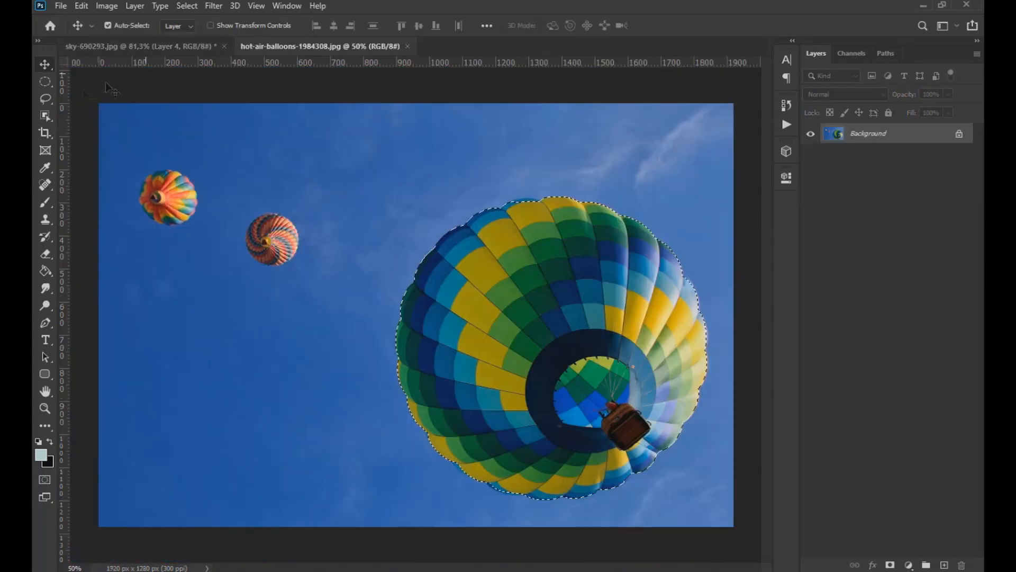
left_click(46, 120)
left_click_drag(112, 142, 311, 290)
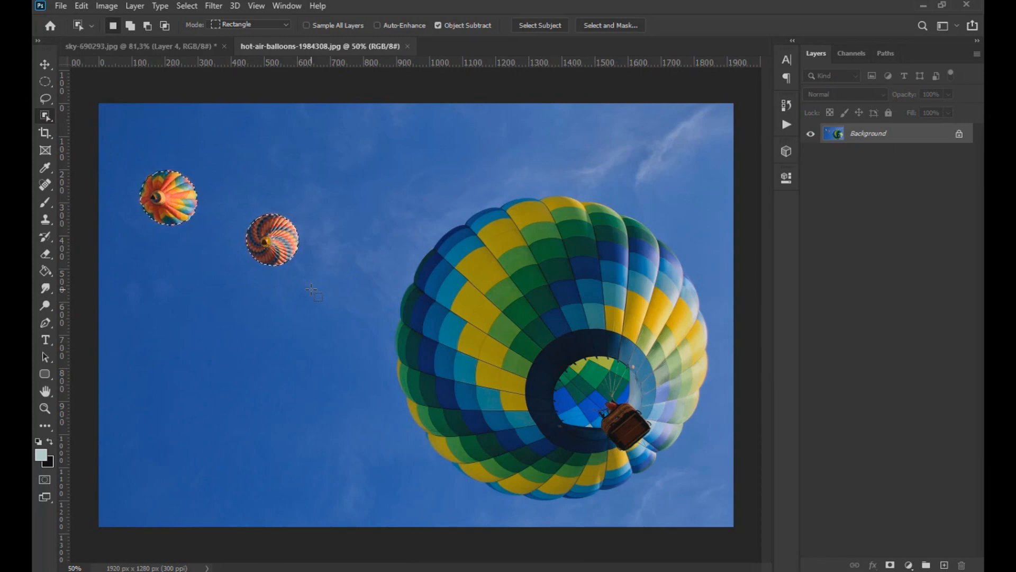
scroll(115, 175, "up", 5)
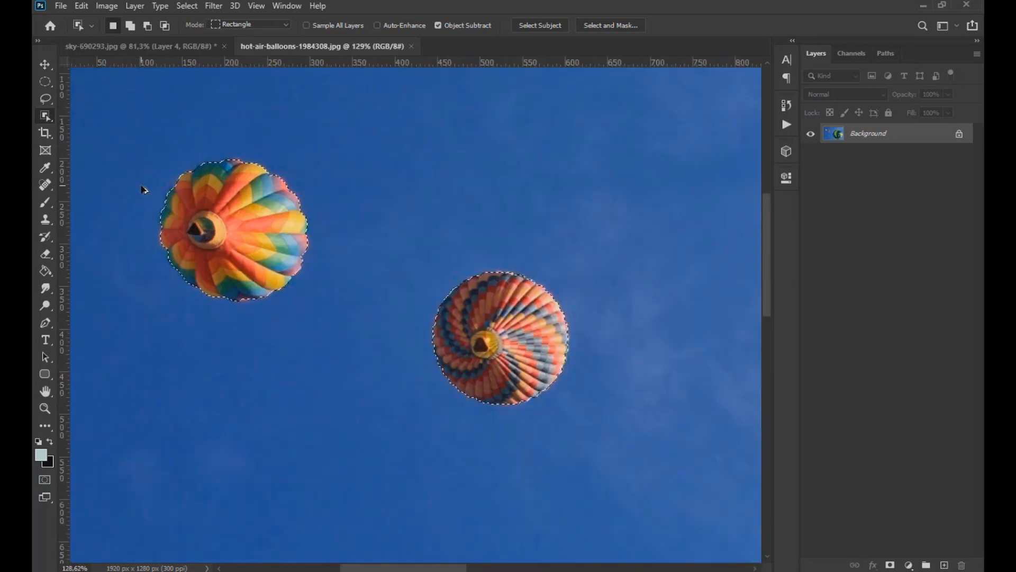
left_click(42, 63)
key("ctrl+c")
left_click(132, 50)
key("ctrl+v")
Move the two small balloons above and left of the large balloon, shrink them and rotate them slightly
scroll(228, 148, "down", 4)
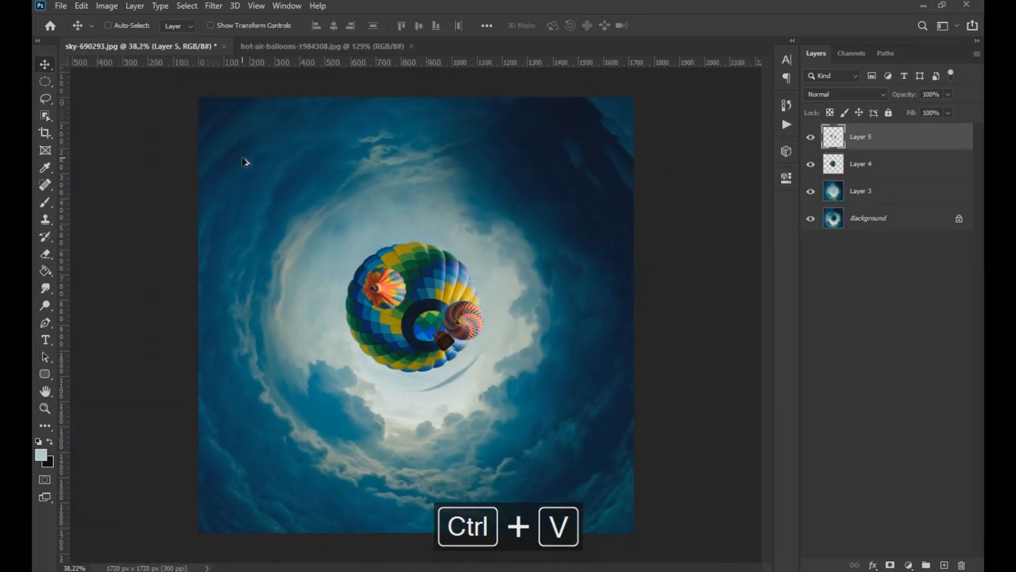
scroll(324, 207, "up", 2)
scroll(324, 207, "up", 2)
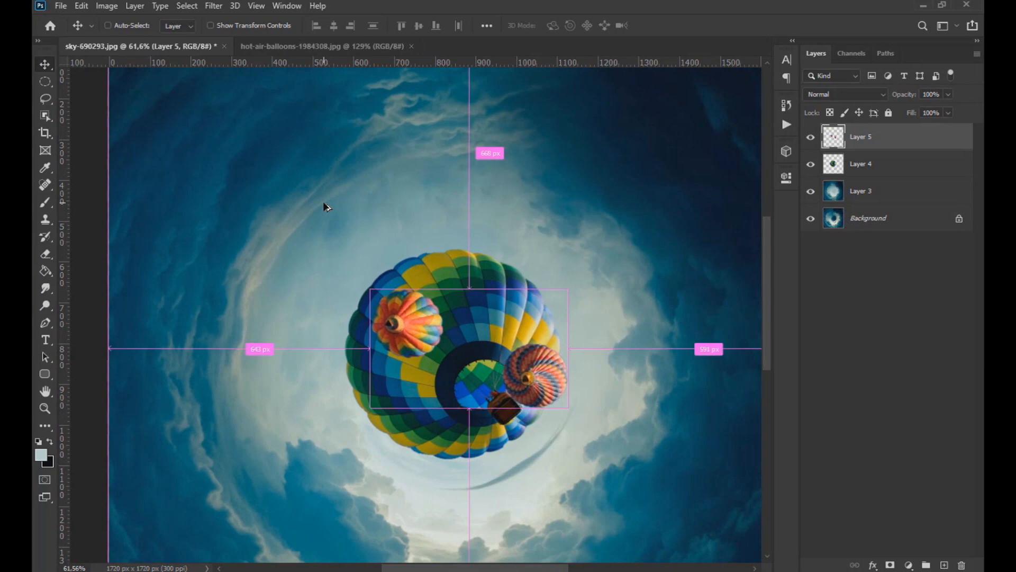
key("ctrl+t")
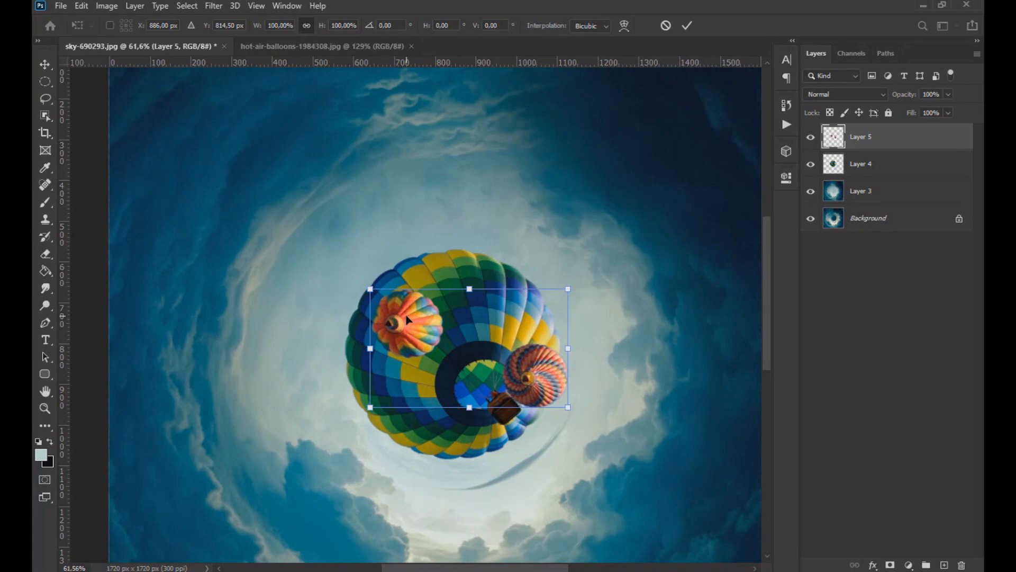
left_click_drag(393, 313, 232, 154)
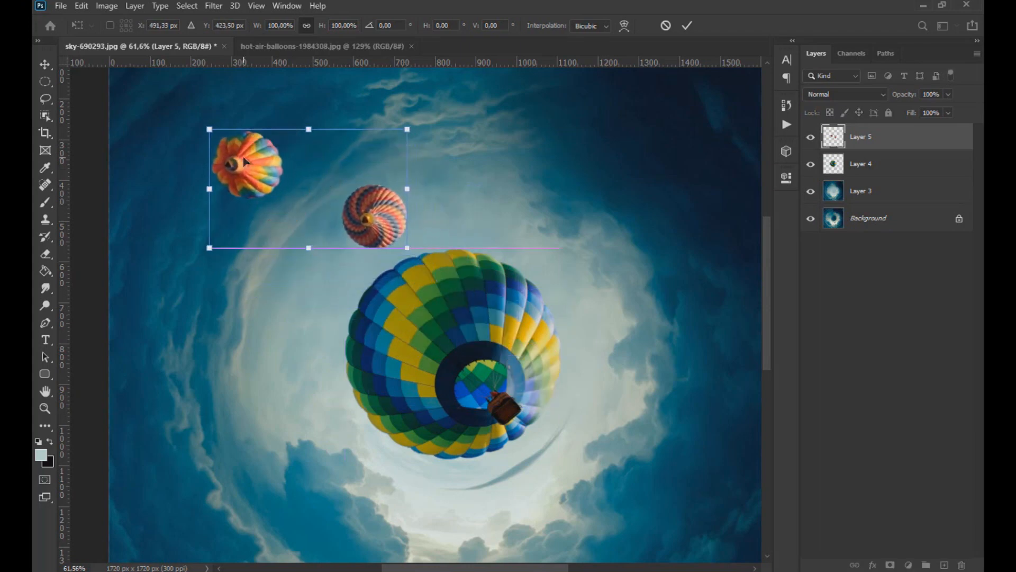
left_click_drag(408, 132, 381, 144)
left_click_drag(359, 227, 320, 243)
left_click_drag(360, 152, 353, 139)
key("Return")
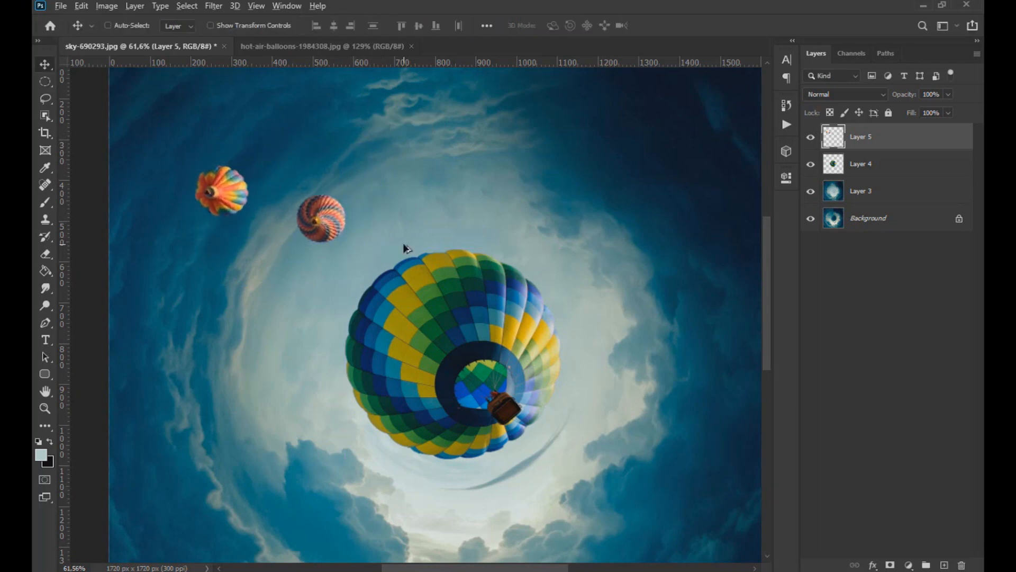
Scale the large balloon on Layer 4 down to about 83% within the bright opening
scroll(404, 248, "down", 3)
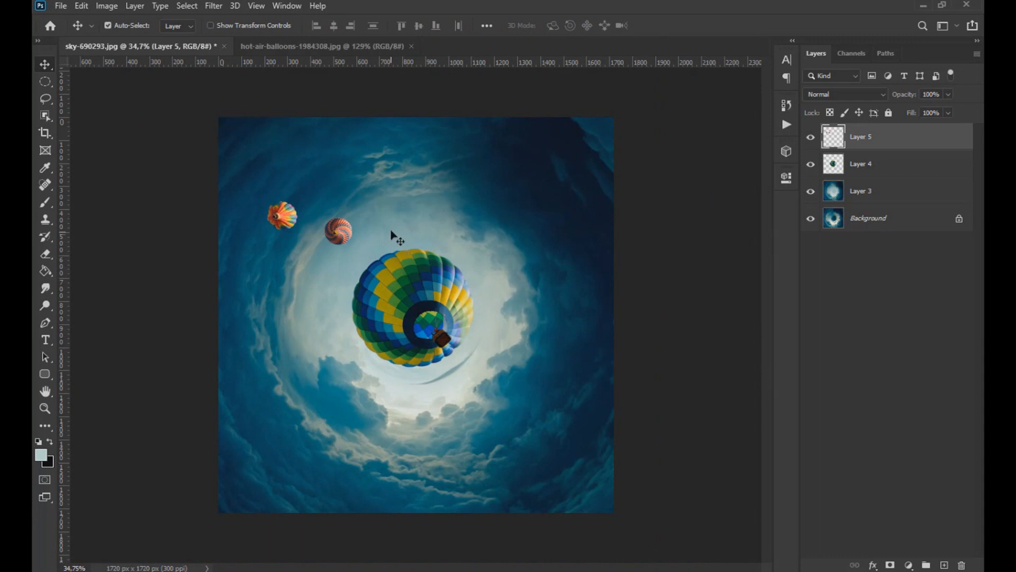
left_click(853, 168)
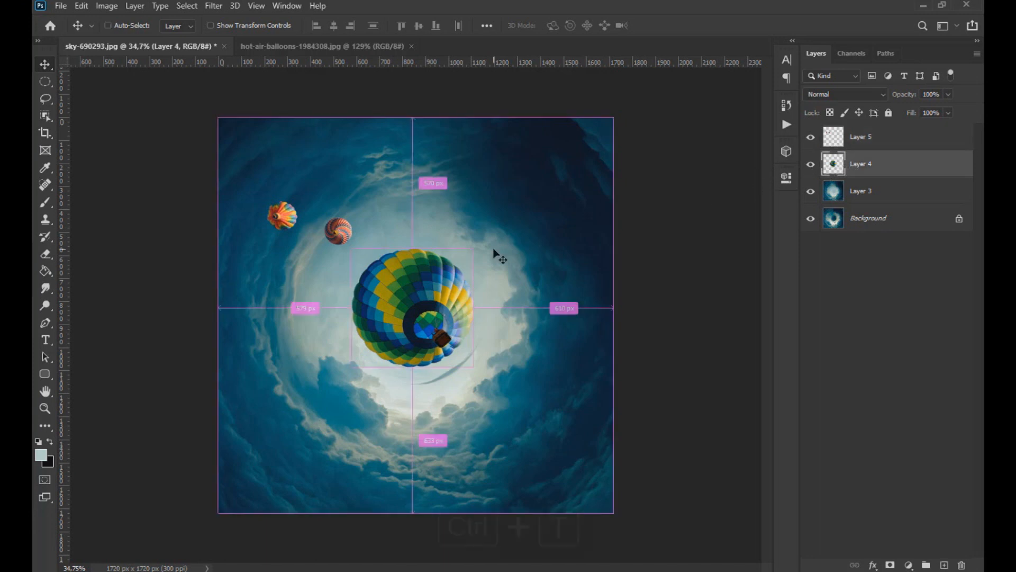
key("ctrl+t")
left_click_drag(474, 249, 448, 292)
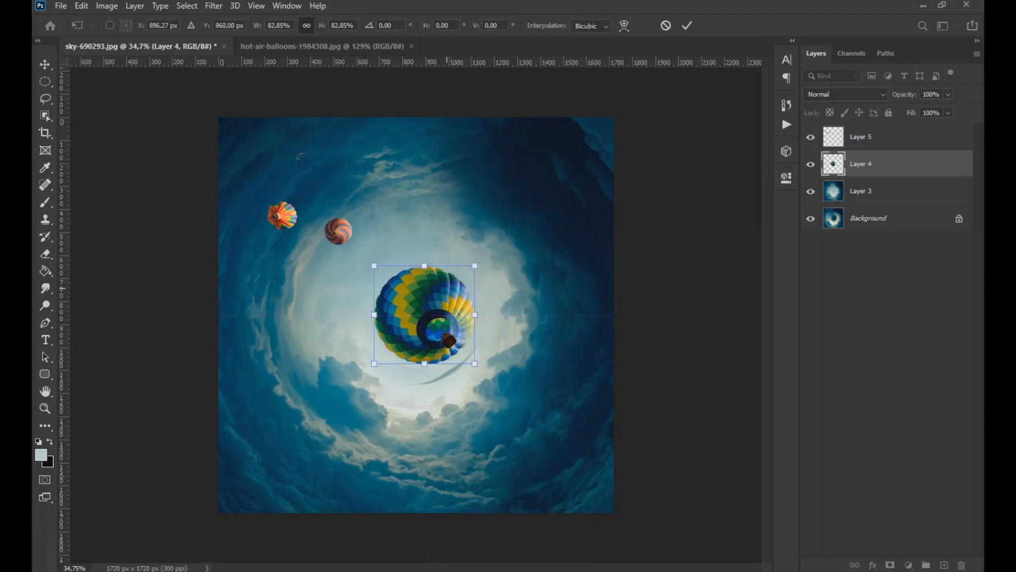
key("Return")
Scale the two small balloons to about 74% and move them closer to the large balloon's upper left
left_click(860, 148)
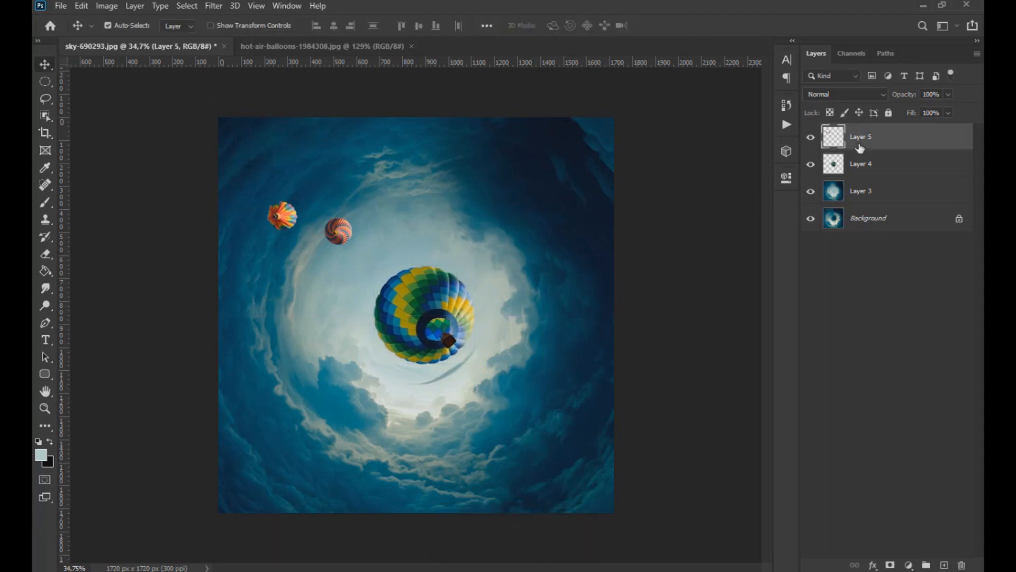
key("ctrl+t")
left_click_drag(357, 231, 377, 229)
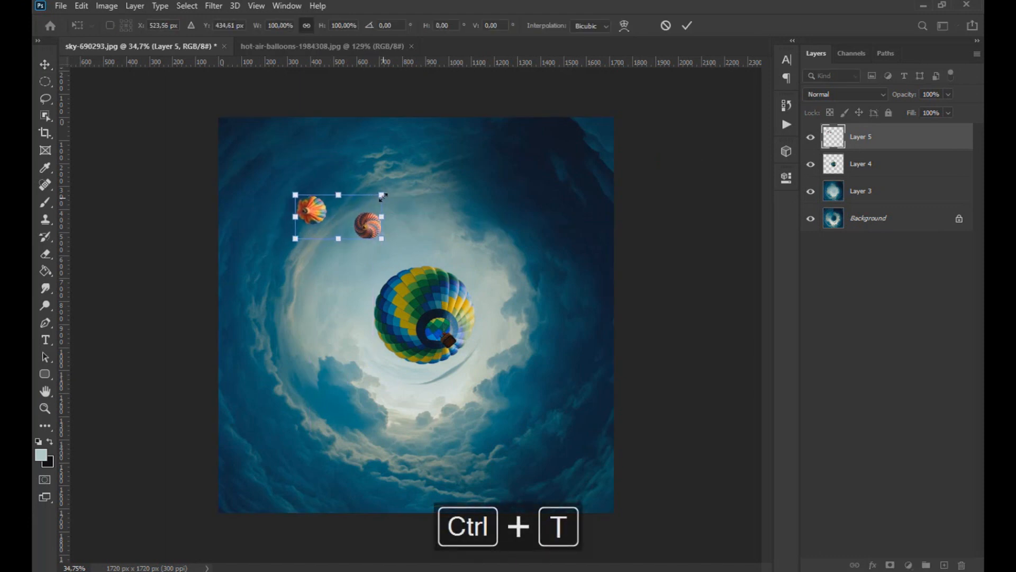
left_click_drag(382, 194, 380, 248)
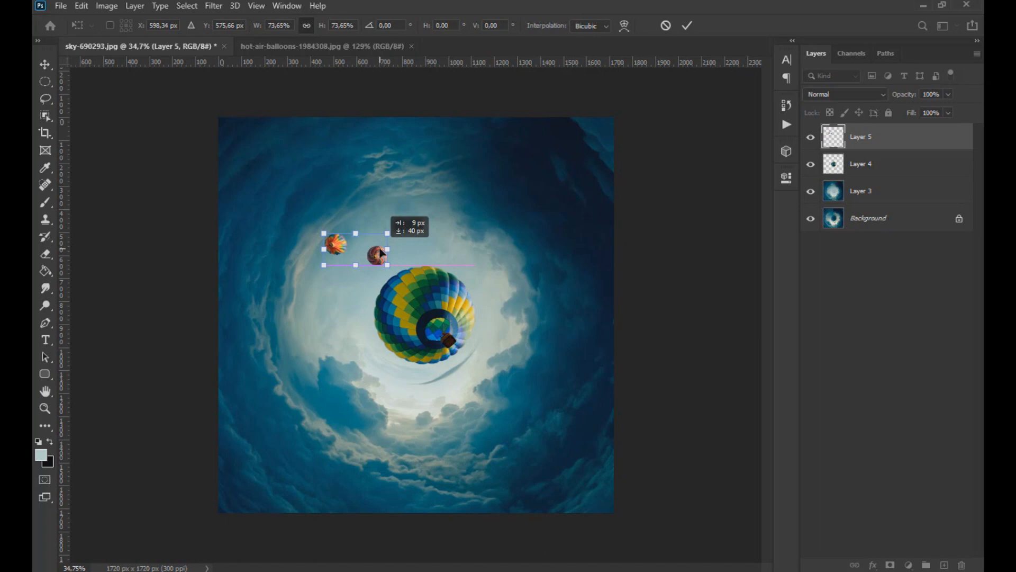
left_click(46, 64)
Shift the two small balloons slightly down and lower their layer's opacity to 72%
scroll(358, 285, "up", 2)
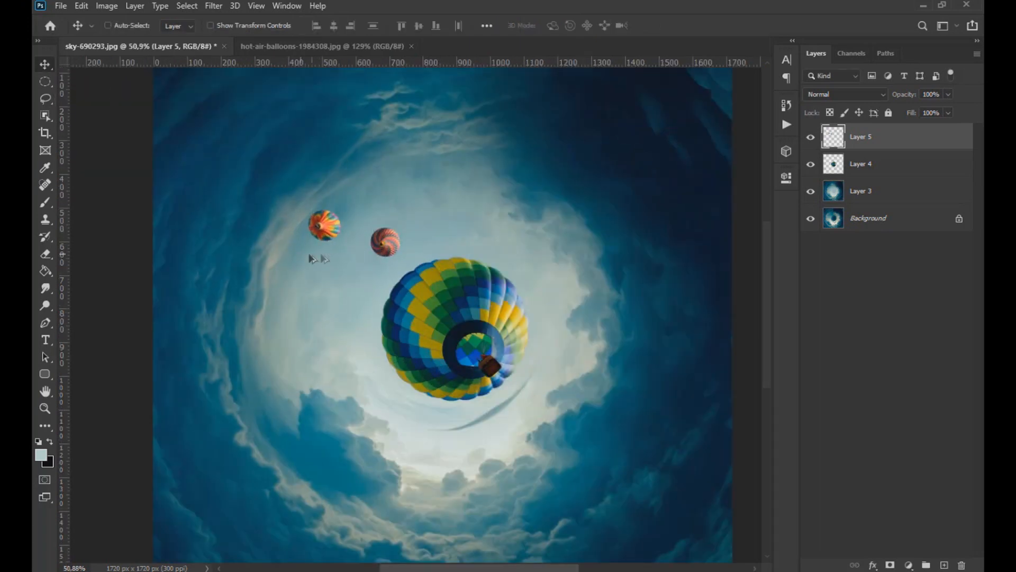
scroll(329, 258, "up", 7)
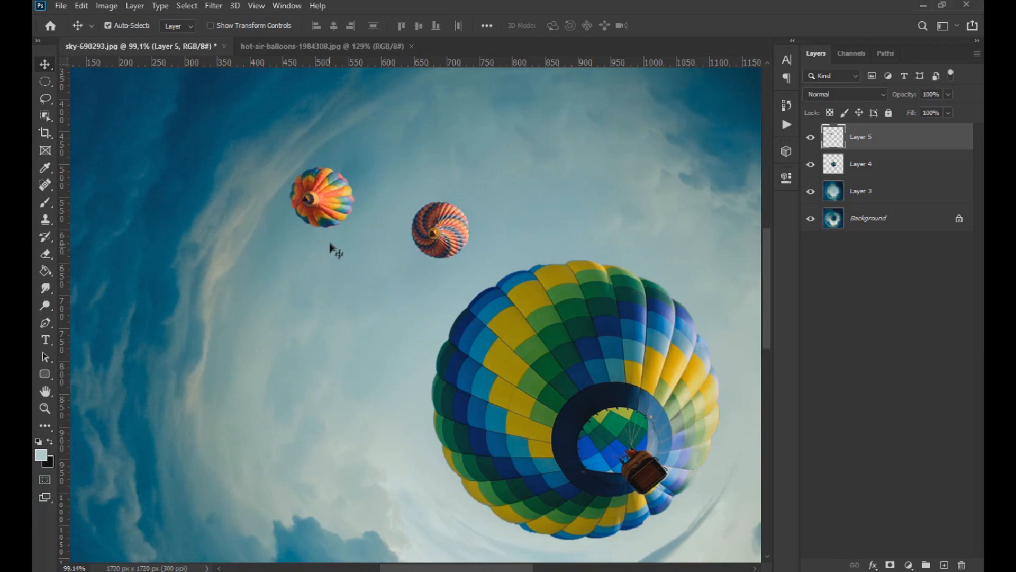
left_click_drag(329, 214, 329, 224)
left_click(948, 94)
left_click_drag(951, 109, 932, 110)
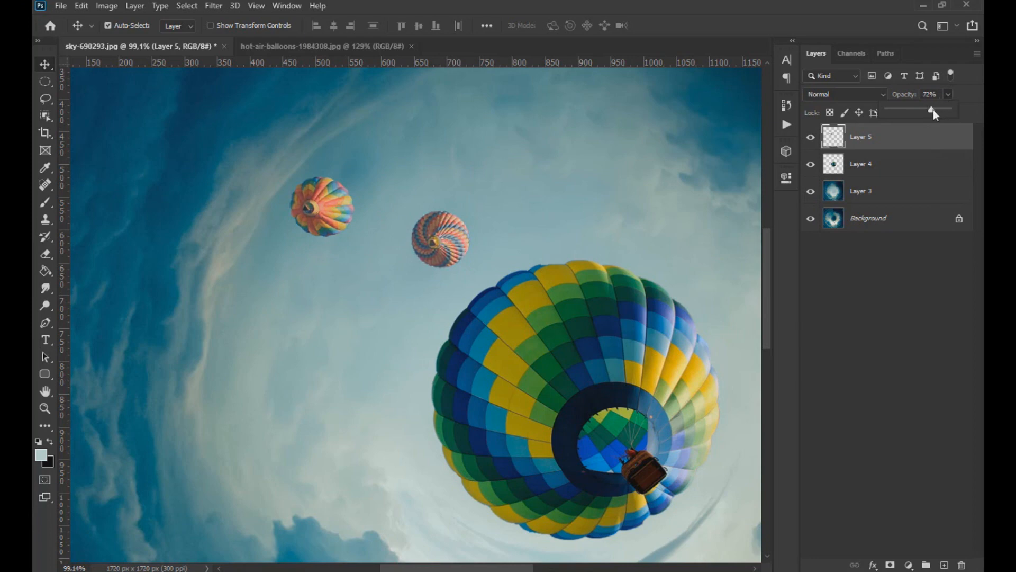
Merge the small balloons' layer with the large balloon's layer
scroll(646, 219, "down", 3)
left_click(887, 173, "shift")
key("ctrl+e")
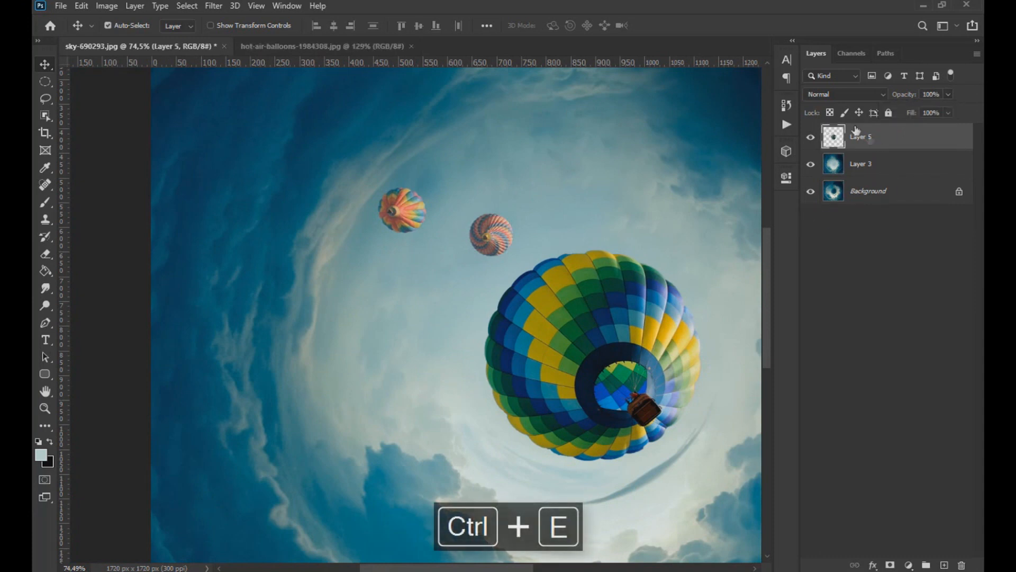
Start Match Color on the merged balloons with sky-690293.jpg as source and Layer 3 as source layer
left_click(117, 6)
mouse_move(136, 36)
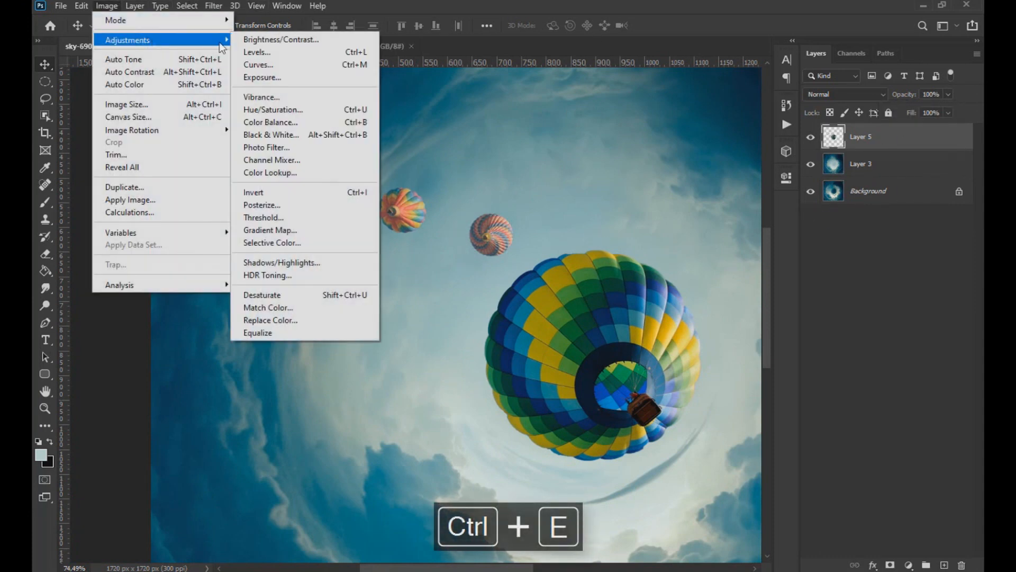
left_click(320, 306)
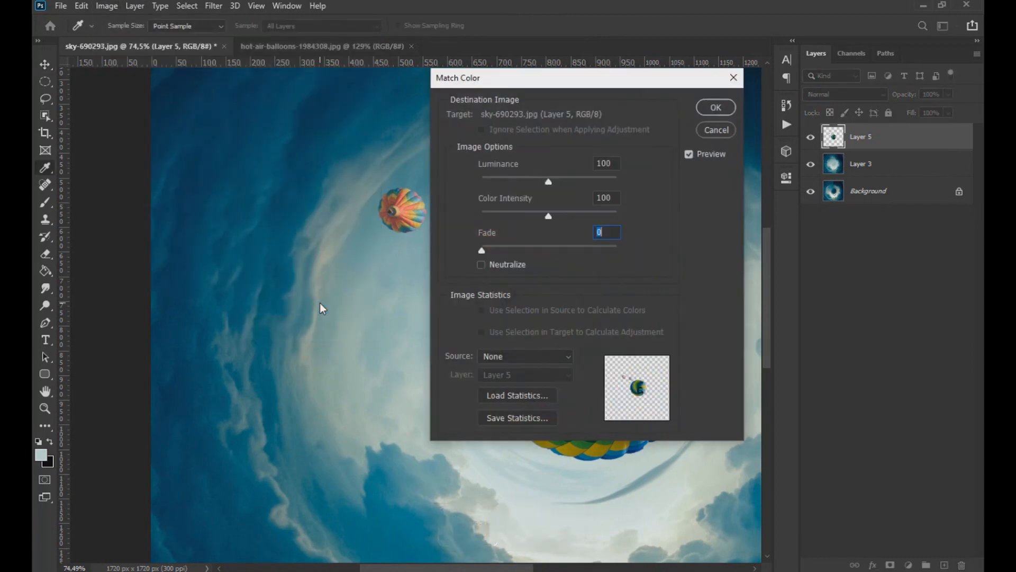
left_click(524, 358)
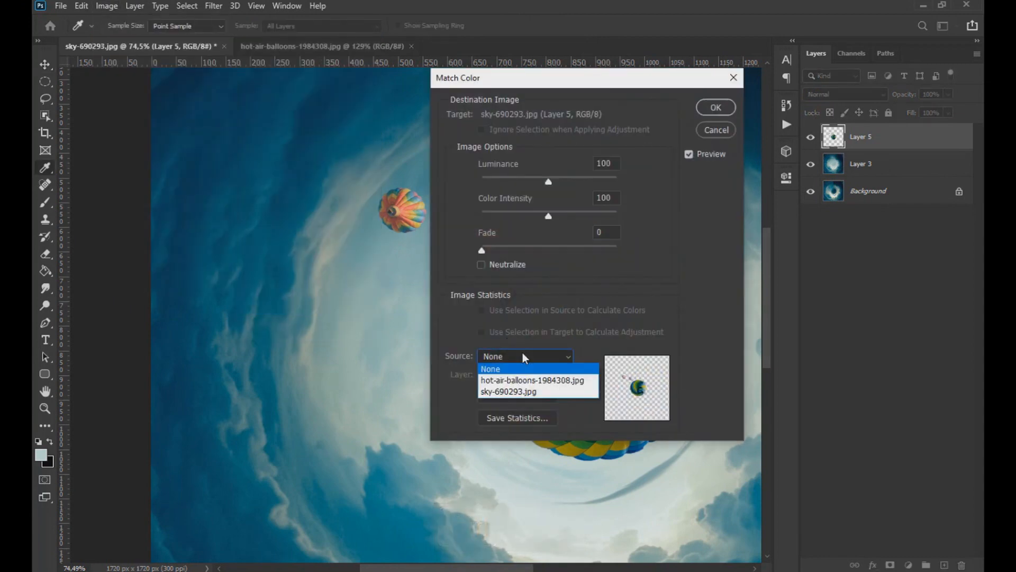
left_click(521, 390)
left_click(522, 375)
left_click(509, 422)
Set the Match Color luminance to 148 and fade to 58, compare with the preview, and apply it
left_click_drag(511, 87, 747, 131)
left_click_drag(719, 294, 773, 293)
left_click_drag(788, 226, 818, 224)
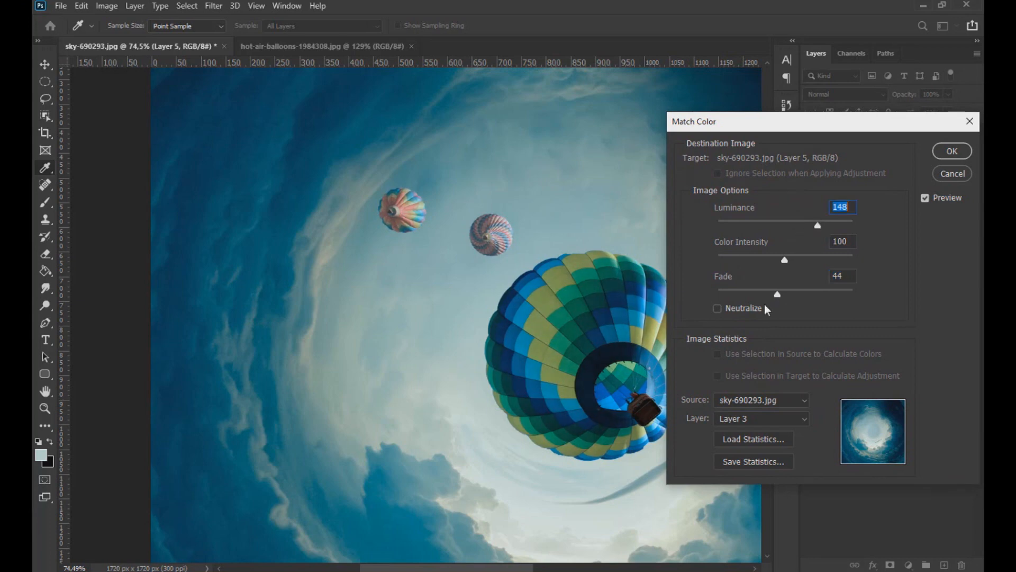
left_click(926, 198)
left_click(927, 198)
left_click_drag(778, 294, 796, 295)
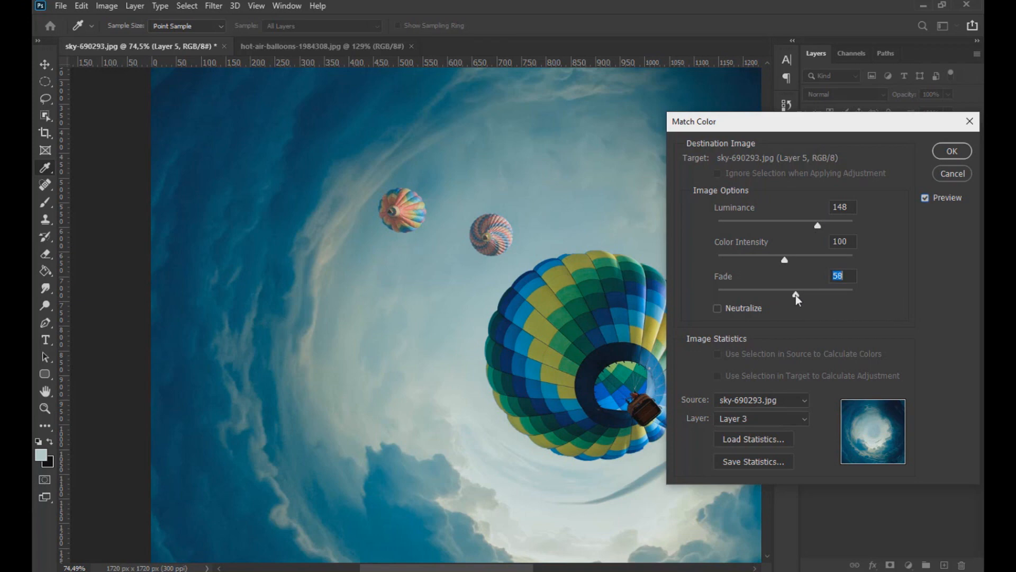
left_click(952, 151)
Nudge the merged balloons very slightly right and down within the bright opening
scroll(537, 286, "down", 4)
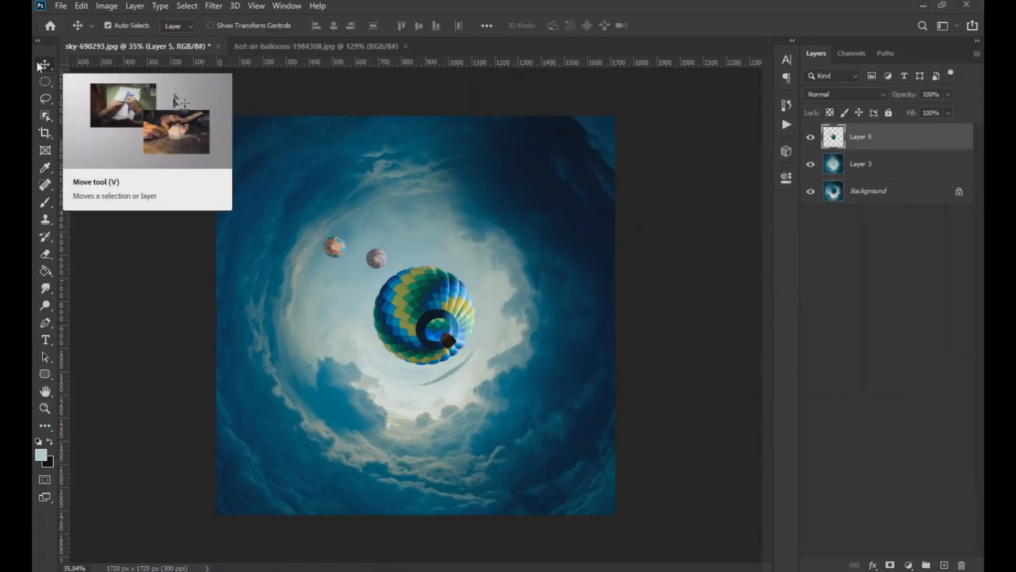
scroll(435, 289, "up", 3)
scroll(439, 288, "up", 2)
left_click_drag(440, 289, 444, 291)
scroll(445, 289, "down", 4)
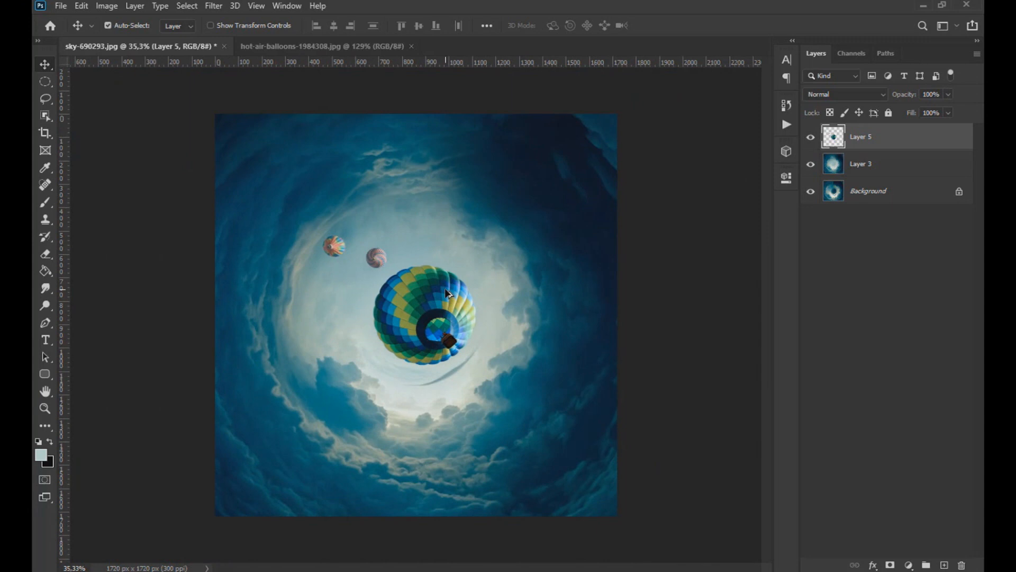
Start a Curves adjustment on Layer 3 and shape an S-curve with the highlight point at input 162, output 170
left_click(903, 164)
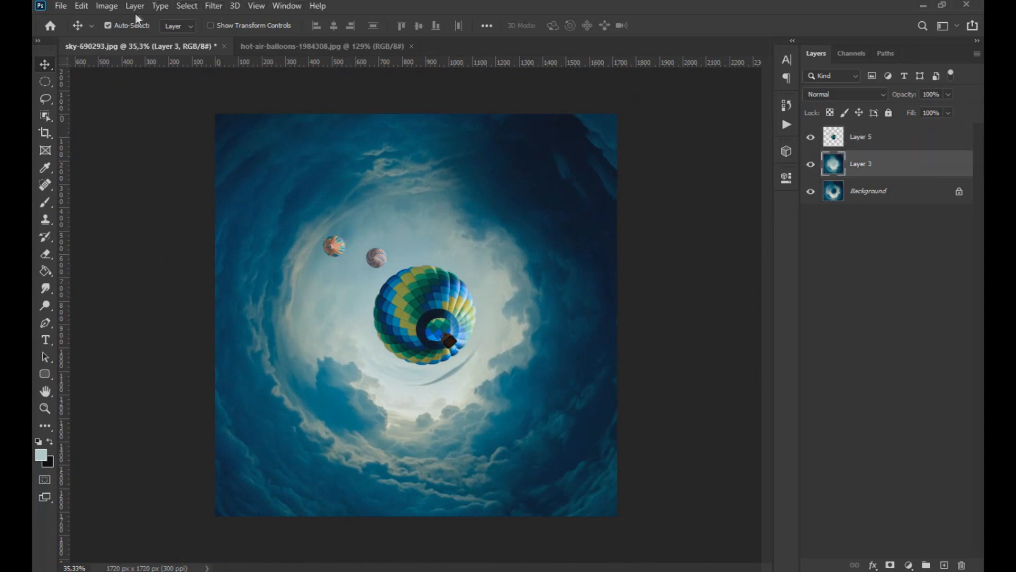
left_click(107, 6)
mouse_move(133, 38)
left_click(264, 66)
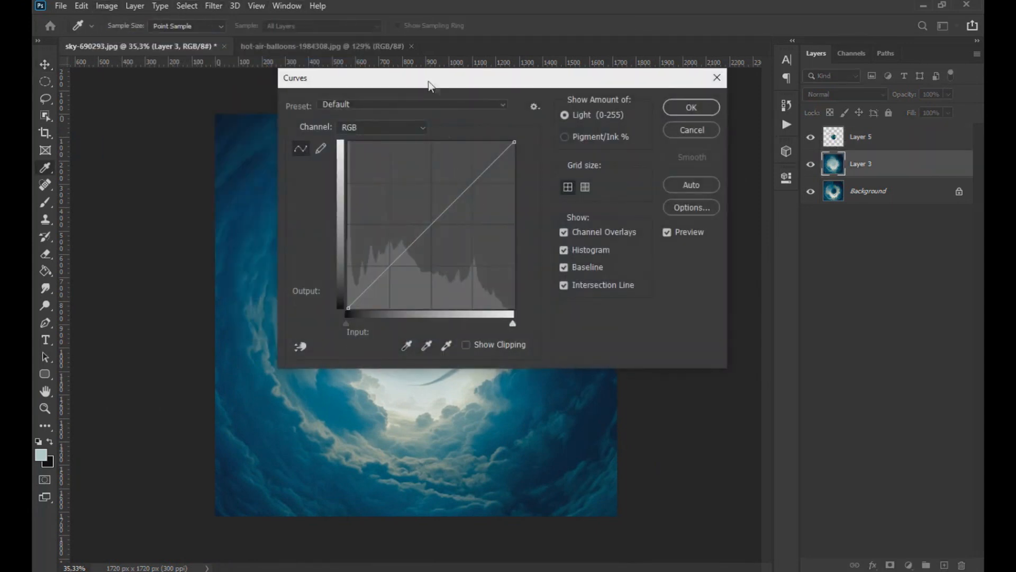
left_click_drag(429, 86, 715, 123)
left_click_drag(726, 253, 697, 303)
left_click_drag(726, 269, 738, 248)
left_click_drag(696, 302, 693, 302)
left_click_drag(738, 247, 740, 232)
Set the curve's shadow point to input 83, output 70 and apply the Curves adjustment
left_click_drag(696, 118, 740, 226)
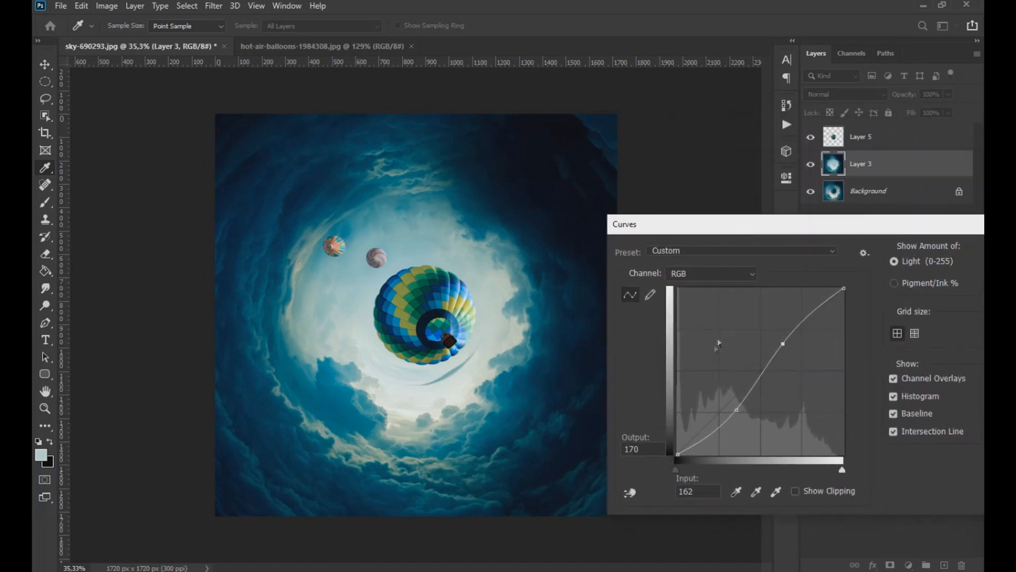
left_click_drag(733, 406, 731, 409)
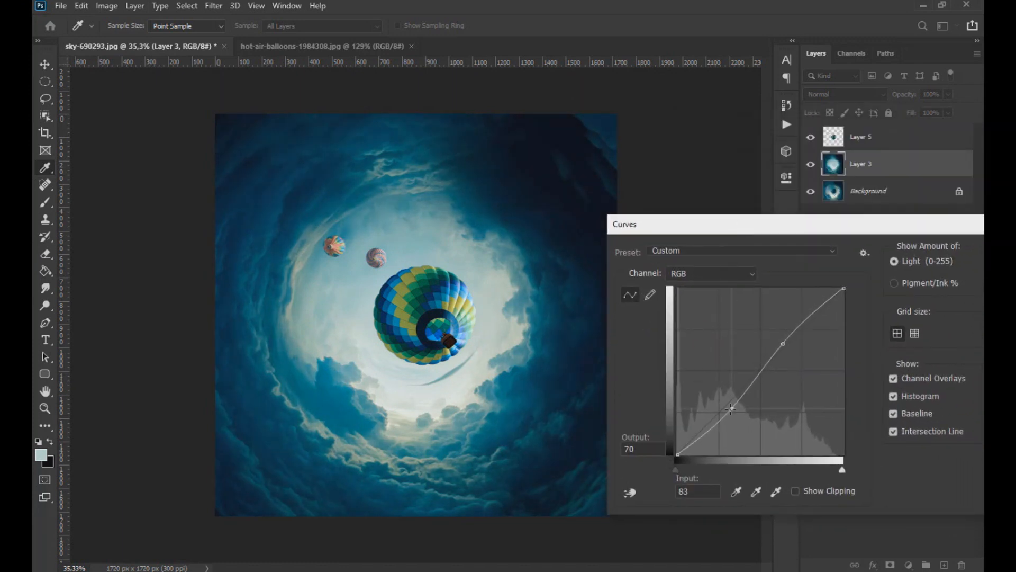
left_click_drag(757, 224, 633, 230)
left_click(890, 258)
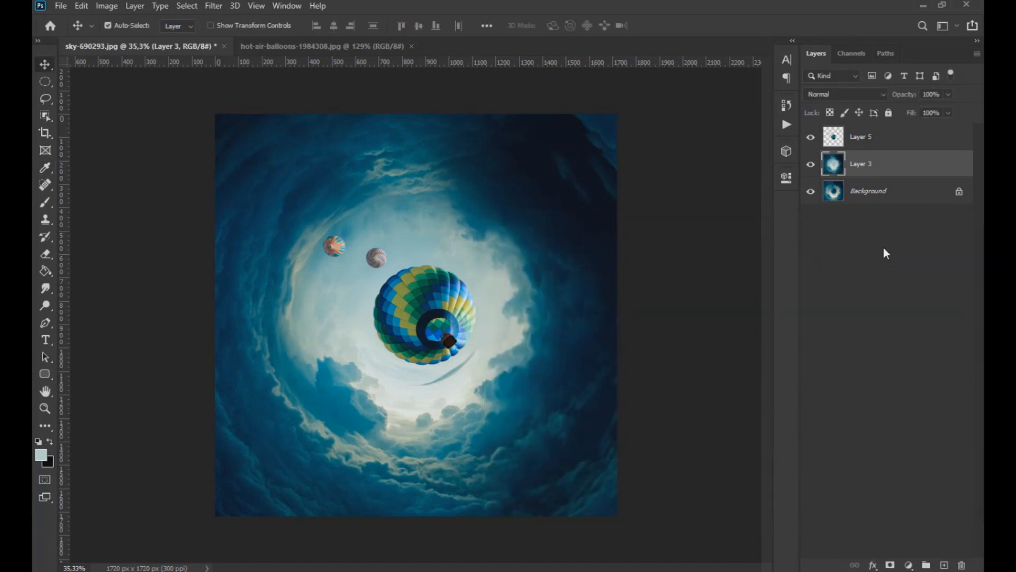
Duplicate the sky layer and flip the copy horizontally
key("ctrl+j")
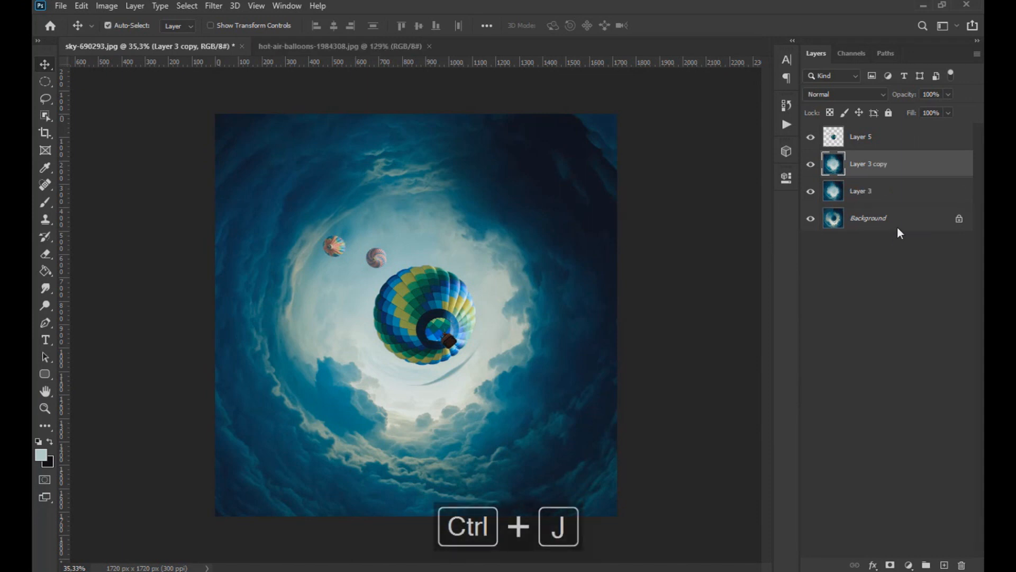
key("ctrl+t")
right_click(451, 227)
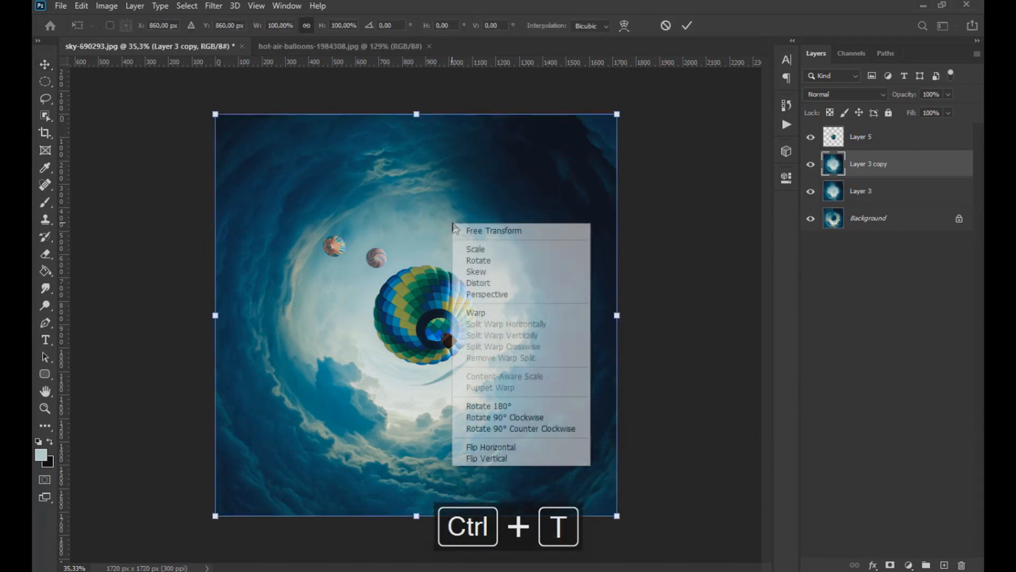
left_click(509, 448)
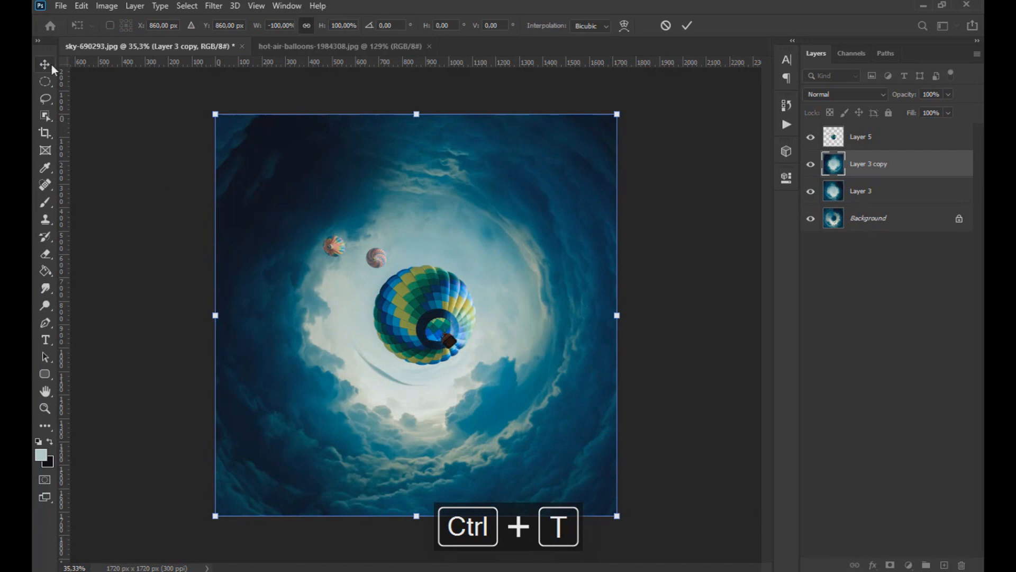
key("Return")
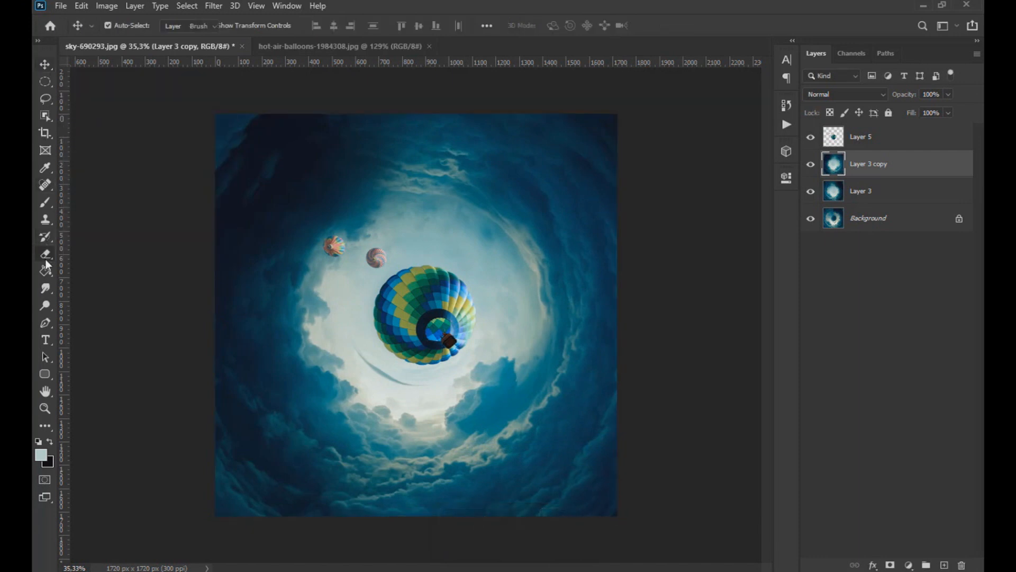
Erase the left and upper parts of the mirrored sky copy with a 401 px Eraser, lowering its opacity to 31%
left_click(46, 260)
left_click(127, 26)
left_click_drag(174, 68, 180, 69)
left_click(272, 118)
left_click(283, 25)
mouse_move(323, 108)
left_mouse_down()
mouse_move(229, 220)
mouse_move(374, 181)
mouse_move(408, 526)
left_mouse_up()
left_click_drag(280, 26, 242, 43)
mouse_move(256, 157)
left_mouse_down()
mouse_move(348, 204)
mouse_move(384, 173)
left_mouse_up()
Erase the upper-right and lower-right areas of the mirrored sky copy, toggling its visibility to compare
left_click(809, 165)
left_click(809, 165)
mouse_move(563, 159)
left_mouse_down()
mouse_move(517, 227)
mouse_move(453, 203)
mouse_move(425, 217)
mouse_move(376, 190)
mouse_move(356, 116)
mouse_move(475, 196)
mouse_move(517, 308)
mouse_move(533, 221)
mouse_move(499, 141)
mouse_move(630, 191)
left_mouse_up()
left_click(814, 166)
left_click(814, 166)
left_click_drag(581, 339, 447, 535)
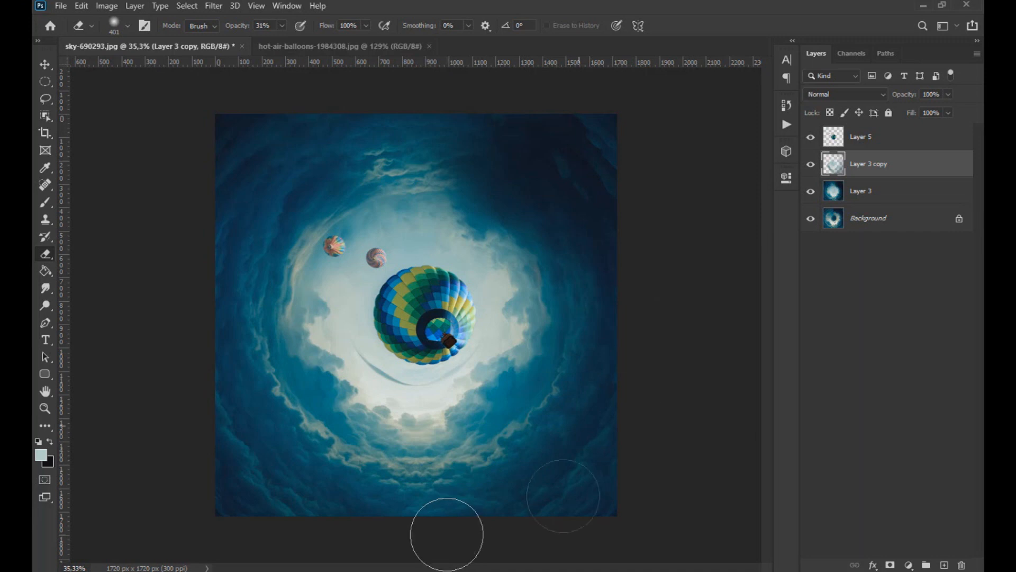
left_click(812, 165)
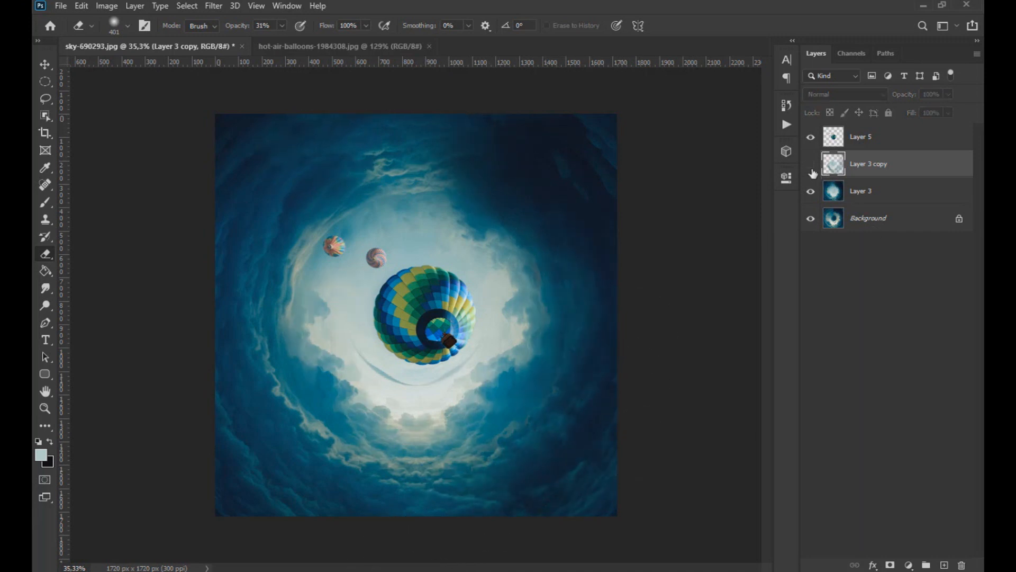
left_click(811, 165)
Enlarge the Eraser to 480 px and fade more of the mirrored sky copy around the clouds and right edge
left_click(127, 26)
left_click_drag(177, 68, 179, 68)
left_click(321, 146)
left_click(811, 165)
left_click(811, 165)
mouse_move(496, 390)
left_mouse_down()
mouse_move(450, 424)
mouse_move(456, 205)
mouse_move(434, 230)
left_mouse_up()
left_click(812, 165)
left_click(811, 165)
left_click_drag(615, 459, 604, 276)
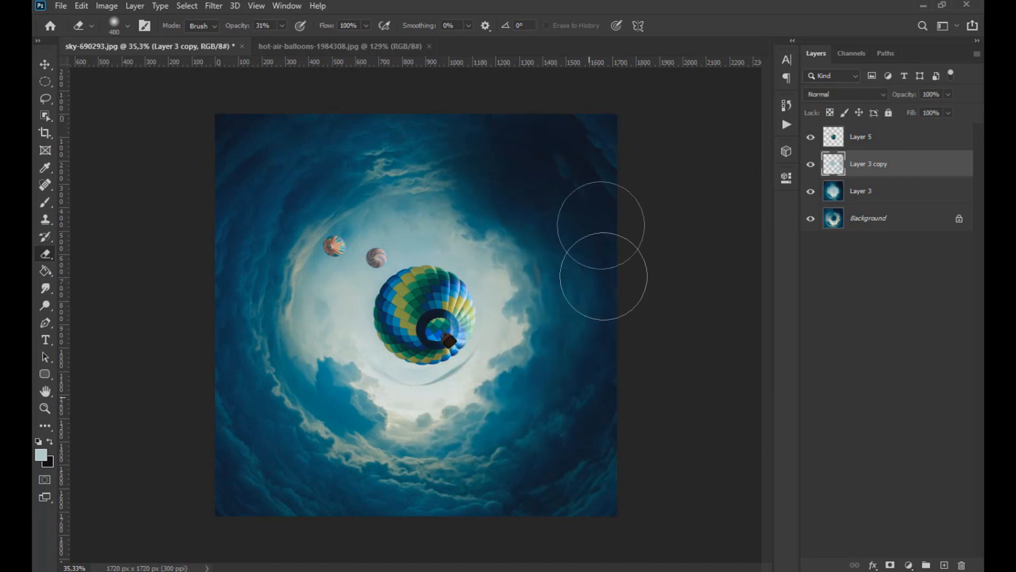
Merge the mirrored sky copy with Layer 3 and merge the result with the balloons layer
left_click(45, 64)
left_click(868, 190, "shift")
key("ctrl+e")
scroll(550, 407, "down", 2)
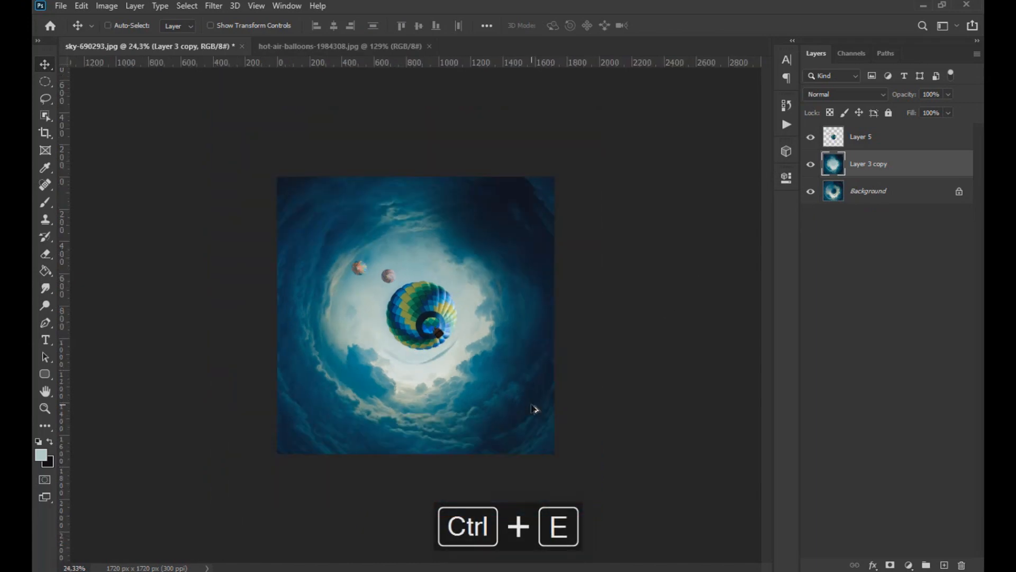
scroll(534, 407, "up", 2)
left_click(868, 138, "ctrl")
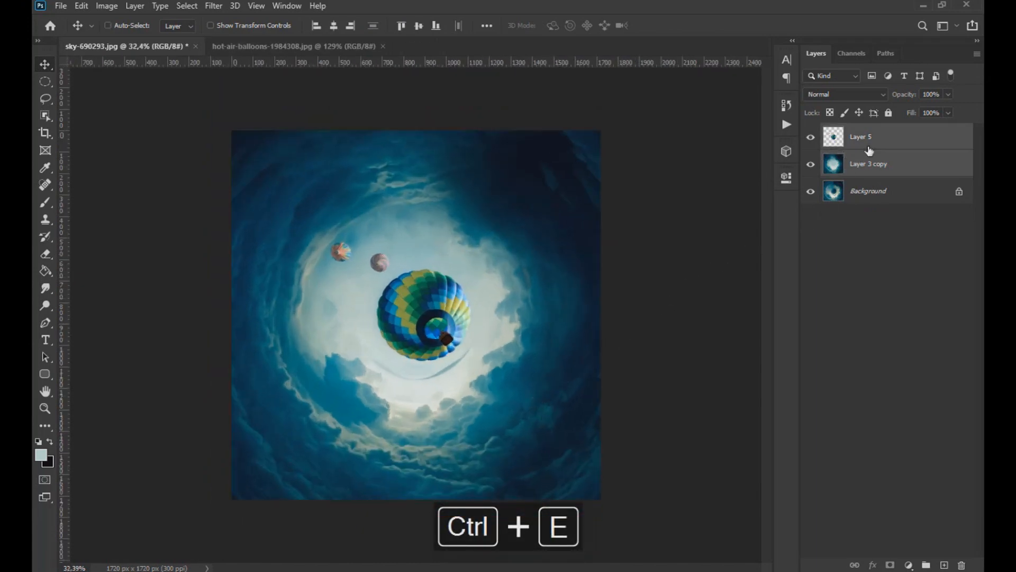
key("ctrl+e")
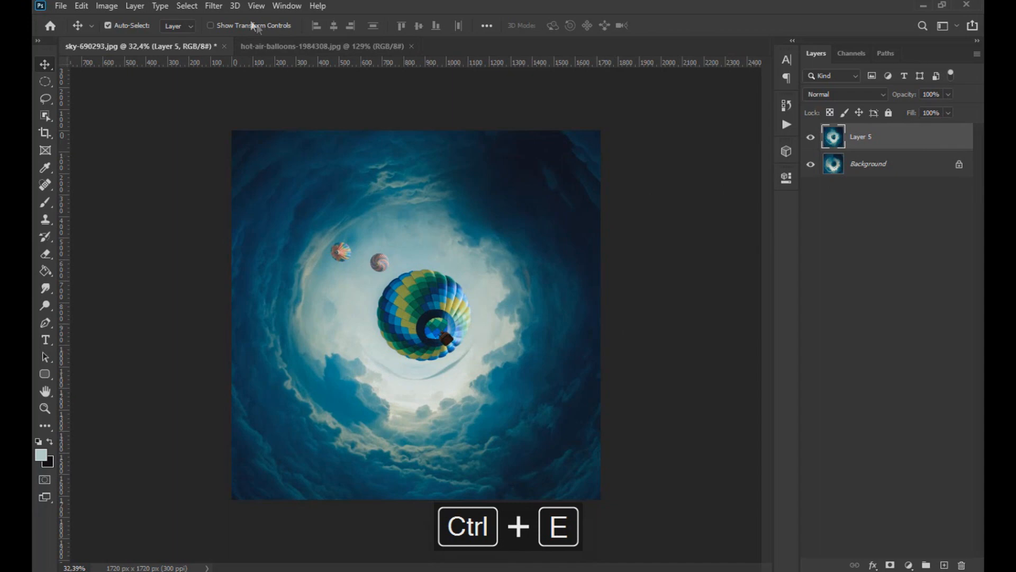
Open the Camera Raw filter on the merged layer and set the temperature to -18
left_click(214, 6)
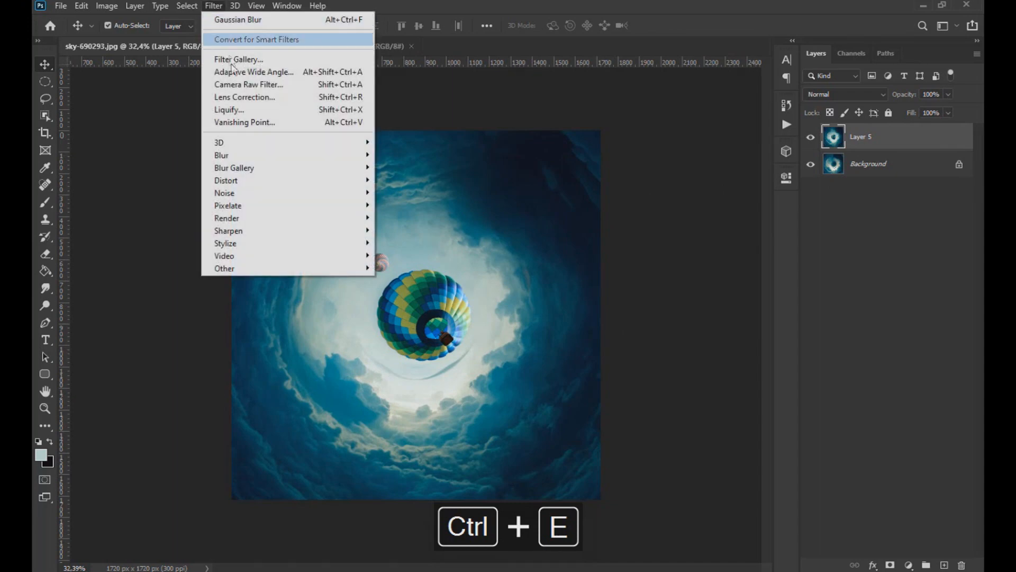
left_click(245, 84)
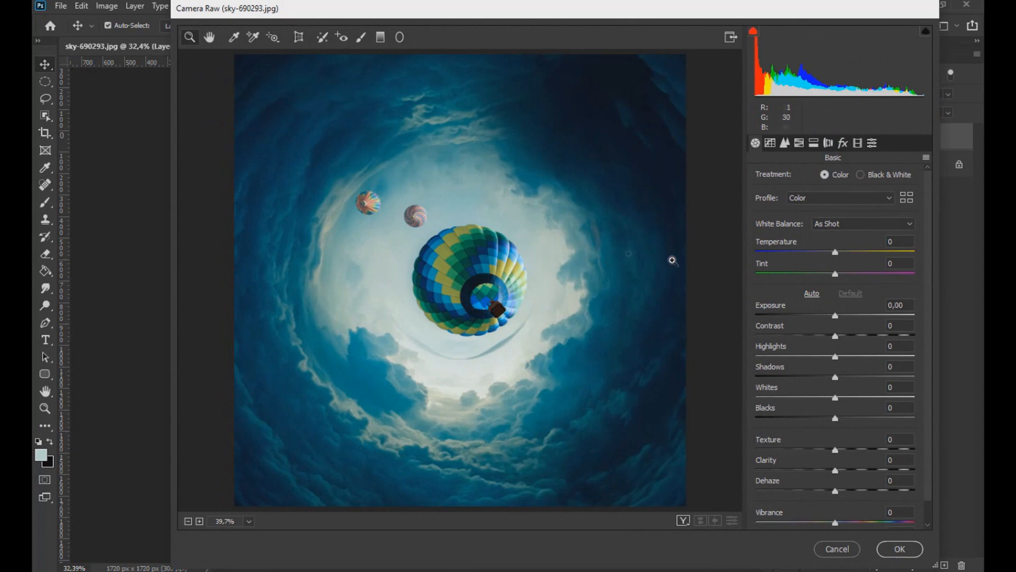
left_click(613, 294)
left_click_drag(834, 254, 823, 257)
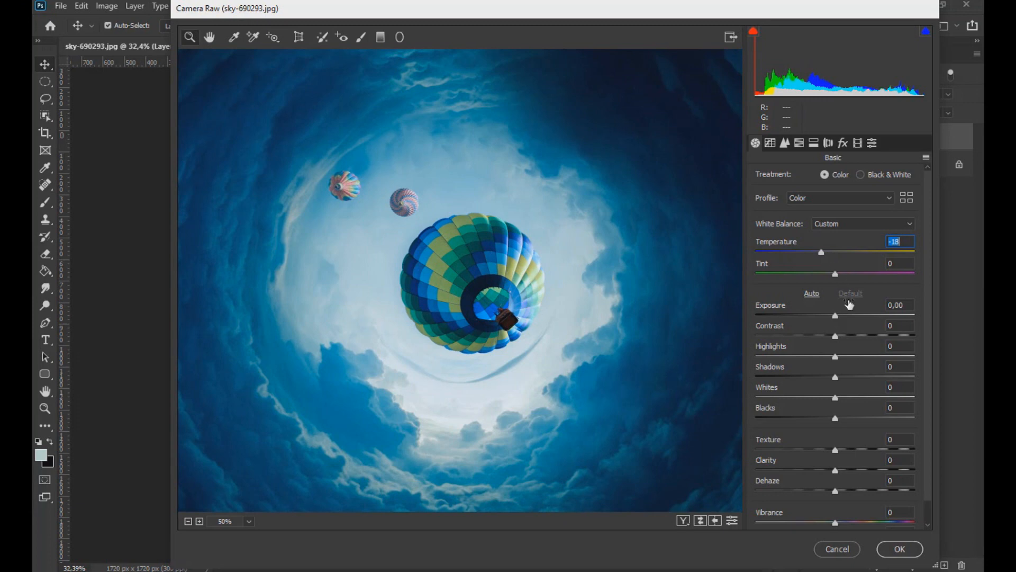
Set contrast to +20, highlights to +40, shadows to +5, whites to +16 and blacks to -25 for the merged sky image
left_click_drag(835, 339, 868, 358)
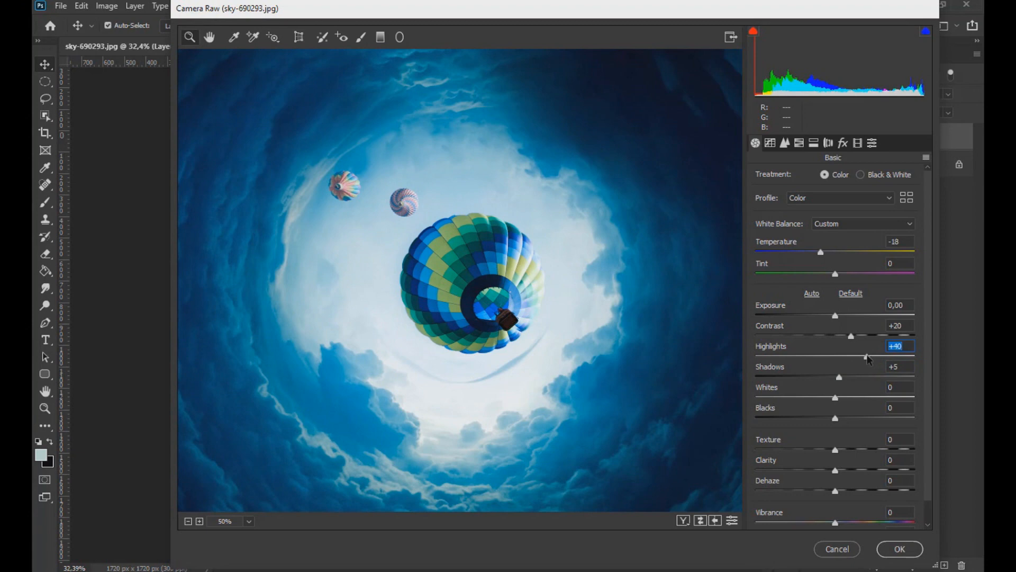
mouse_move(841, 403)
left_mouse_down()
mouse_move(886, 401)
mouse_move(852, 402)
left_mouse_up()
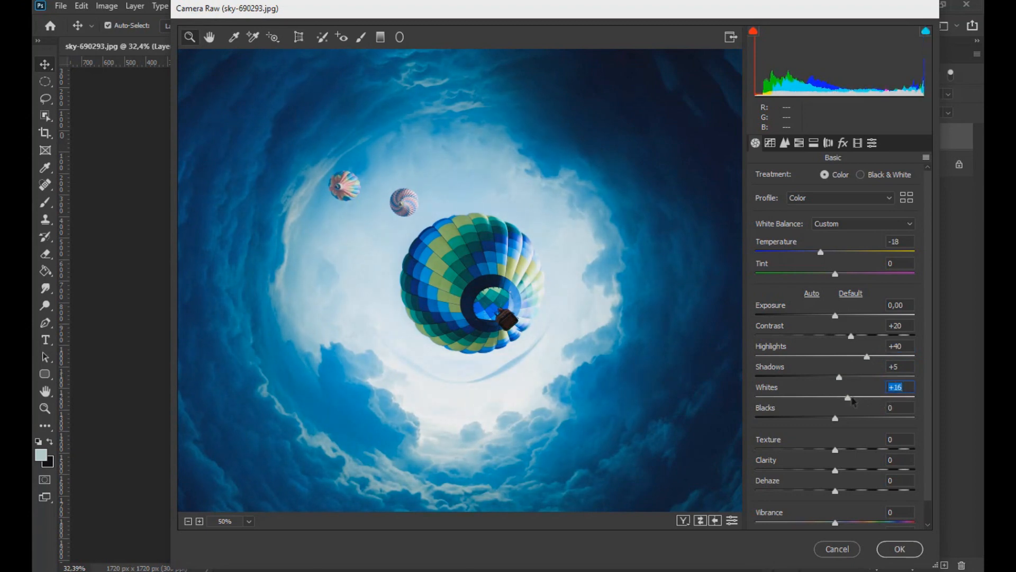
left_click_drag(838, 417, 816, 420)
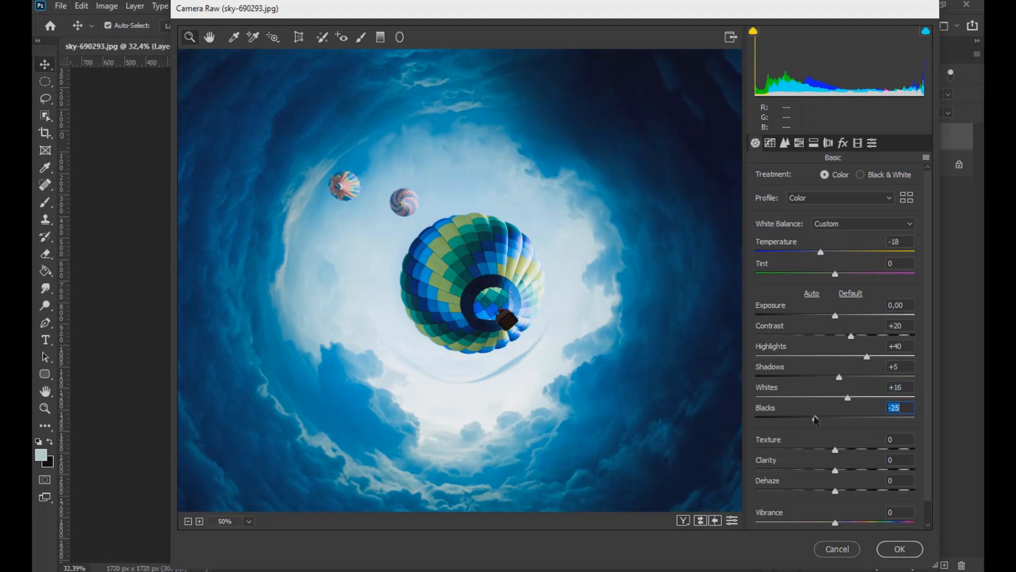
Set the image's clarity to +25 and dehaze to +4
scroll(933, 391, "down", 1)
left_click_drag(835, 446, 857, 454)
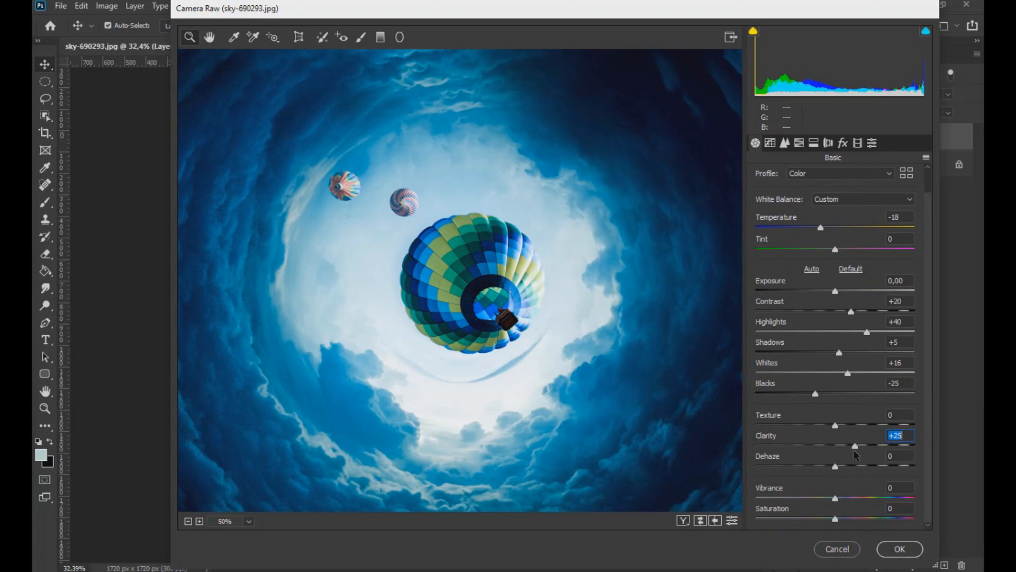
left_click_drag(836, 466, 845, 468)
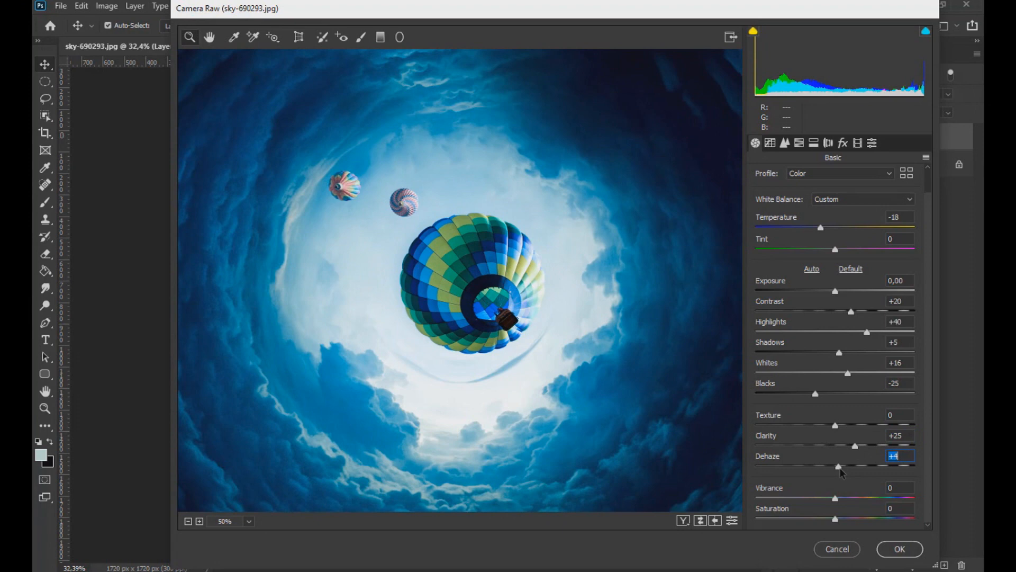
Raise the luminance noise reduction above 41 with luminance detail at 50, and apply the Camera Raw adjustments
left_click(785, 143)
left_click(582, 232)
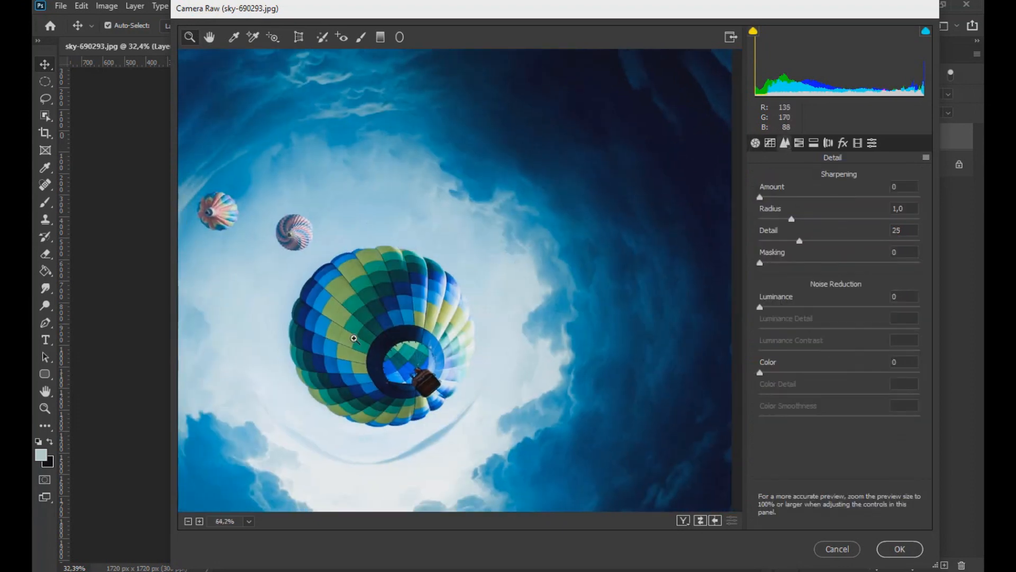
left_click(448, 320)
left_click_drag(760, 306, 868, 313)
scroll(586, 313, "down", 6)
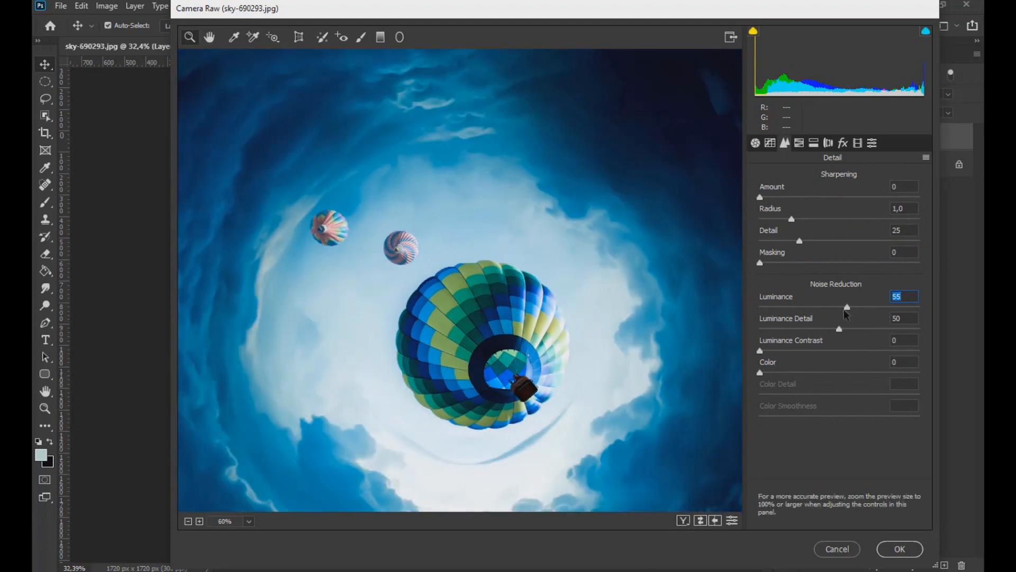
left_click_drag(848, 310, 824, 308)
left_click(845, 332)
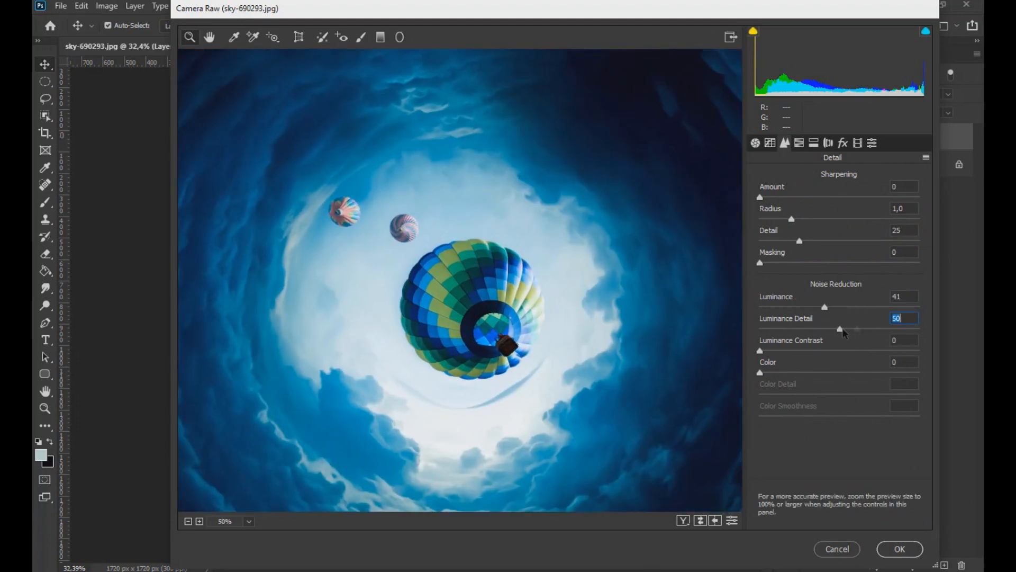
left_click_drag(825, 308, 859, 316)
left_click(900, 548)
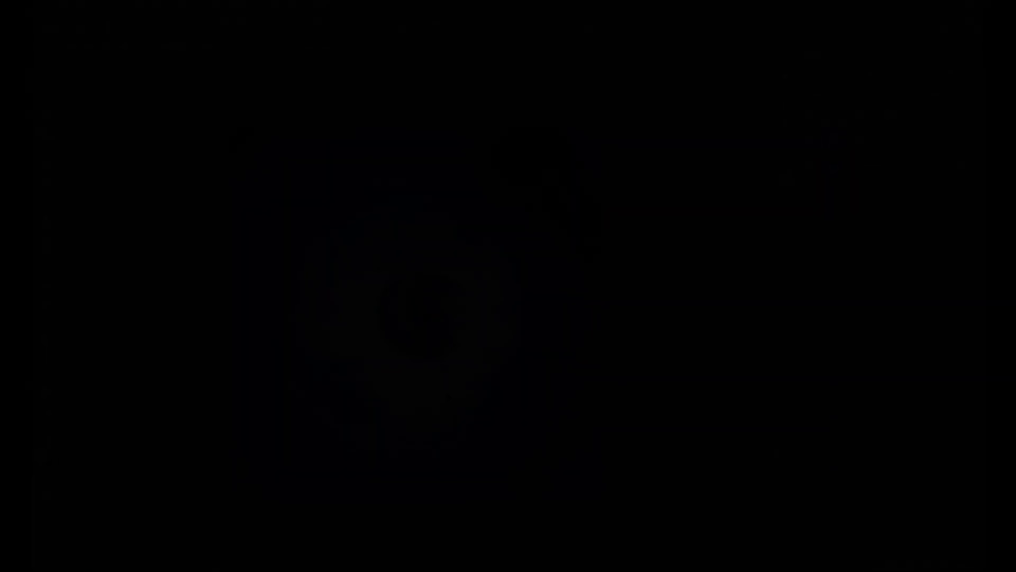